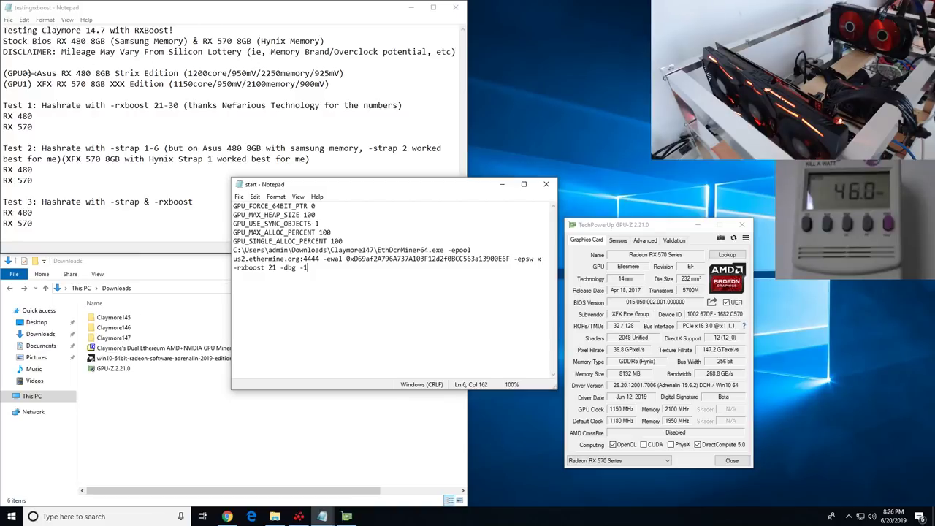
# Bring the Claymore 14.7 test sheet in front of the start script.
pyautogui.click(41, 73)
# Highlight the GPU0 Asus RX 480 8GB Strix Edition line and show the RX 480 in GPU-Z.
pyautogui.moveTo(37, 73); pyautogui.dragTo(64, 67)
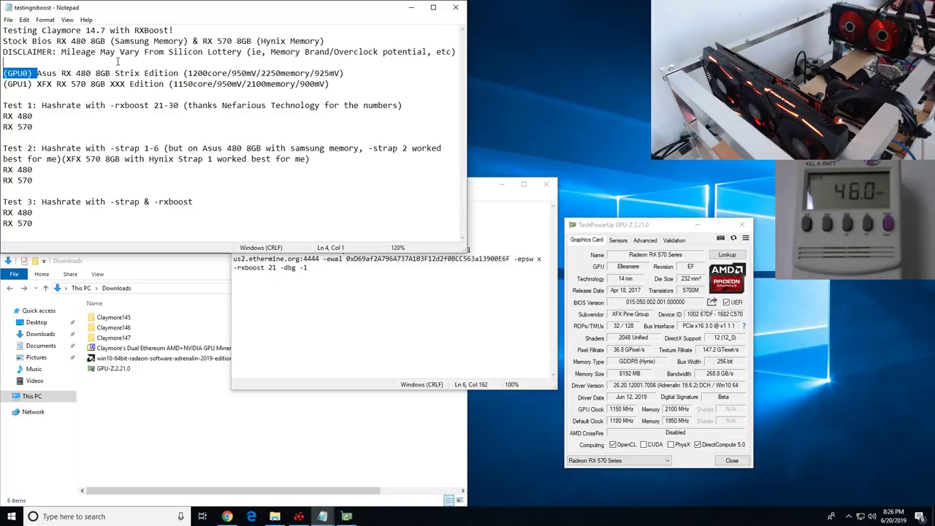
pyautogui.moveTo(37, 73); pyautogui.dragTo(182, 73)
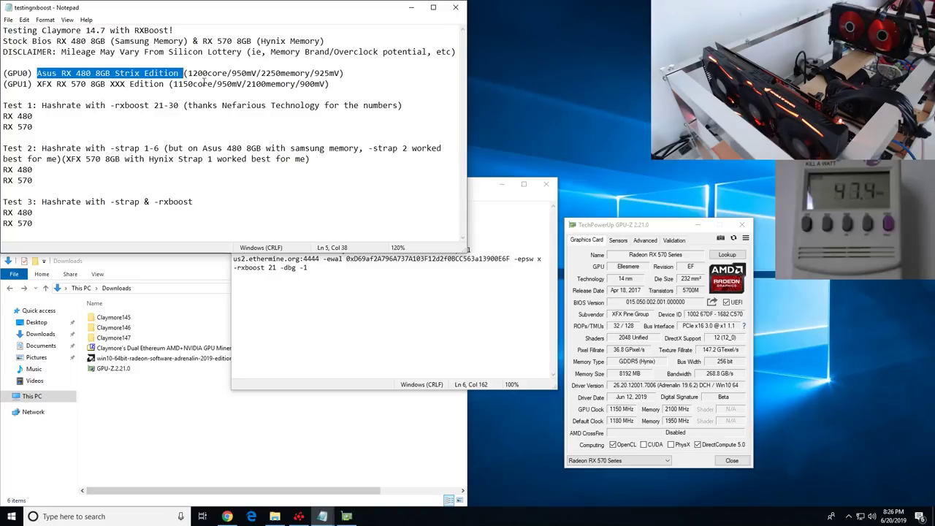
pyautogui.click(617, 460)
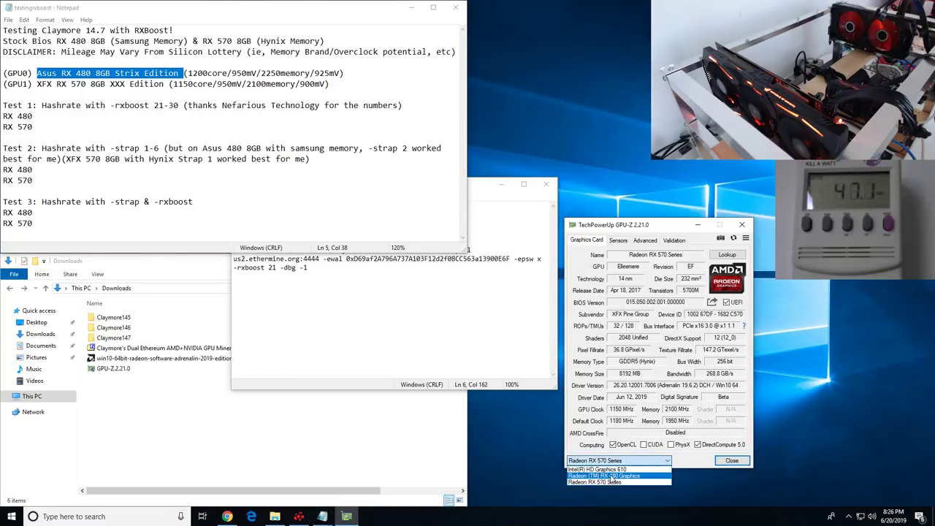
pyautogui.click(607, 482)
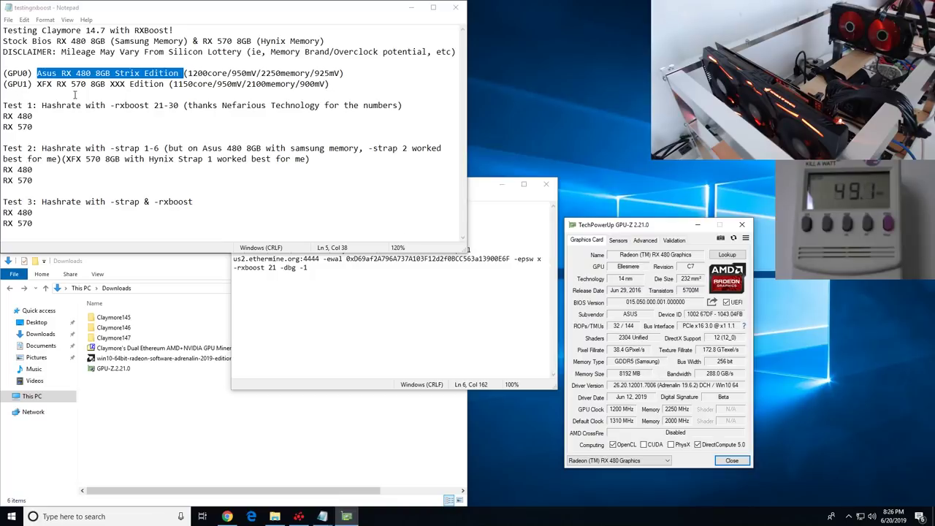
# Highlight 570 8GB on the second card line and switch GPU-Z to the RX 570 Series.
pyautogui.moveTo(71, 84); pyautogui.dragTo(106, 84)
pyautogui.click(622, 460)
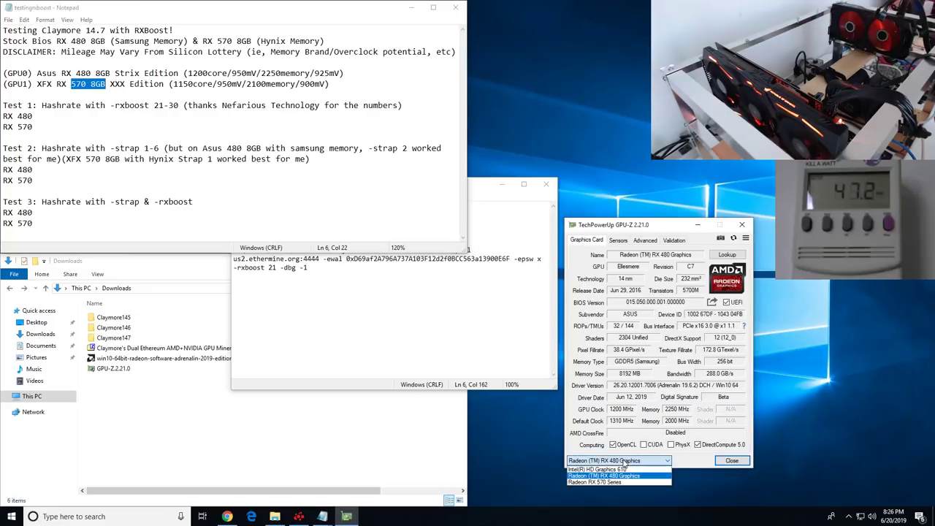
pyautogui.click(616, 474)
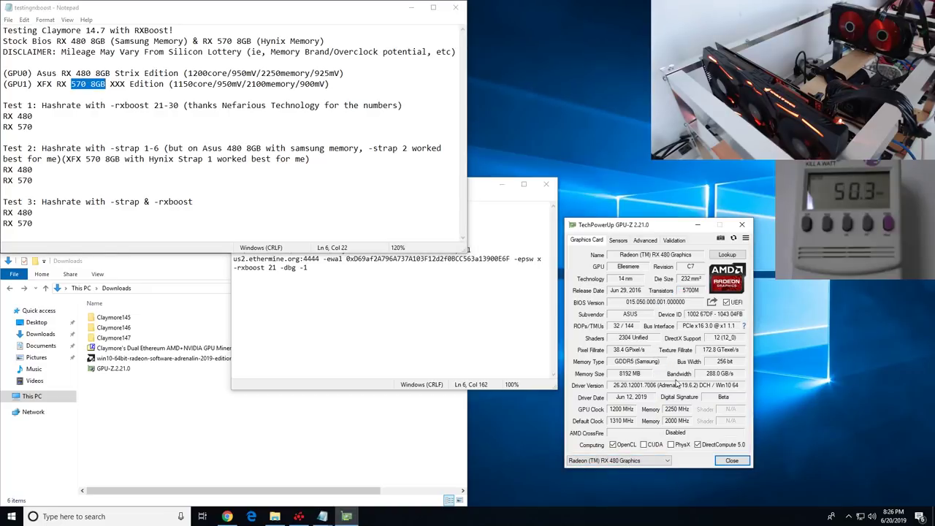
pyautogui.click(642, 465)
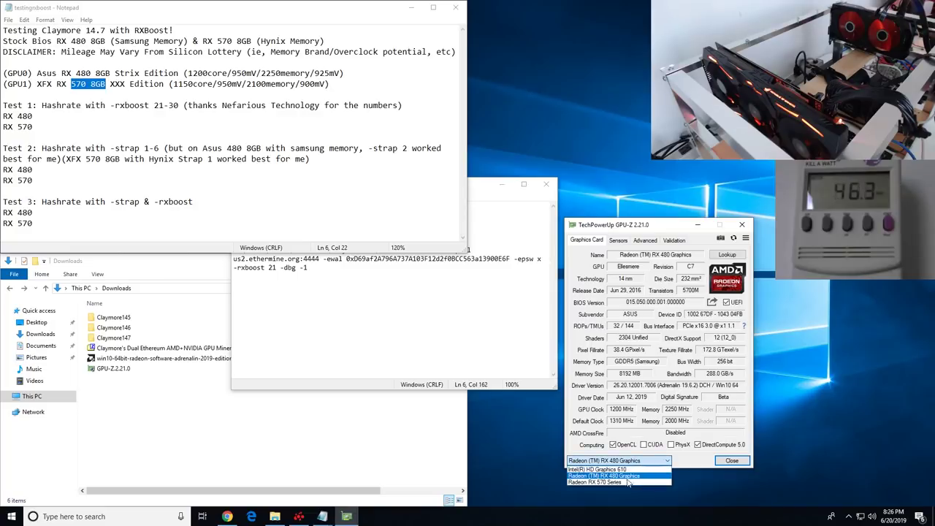
pyautogui.click(623, 486)
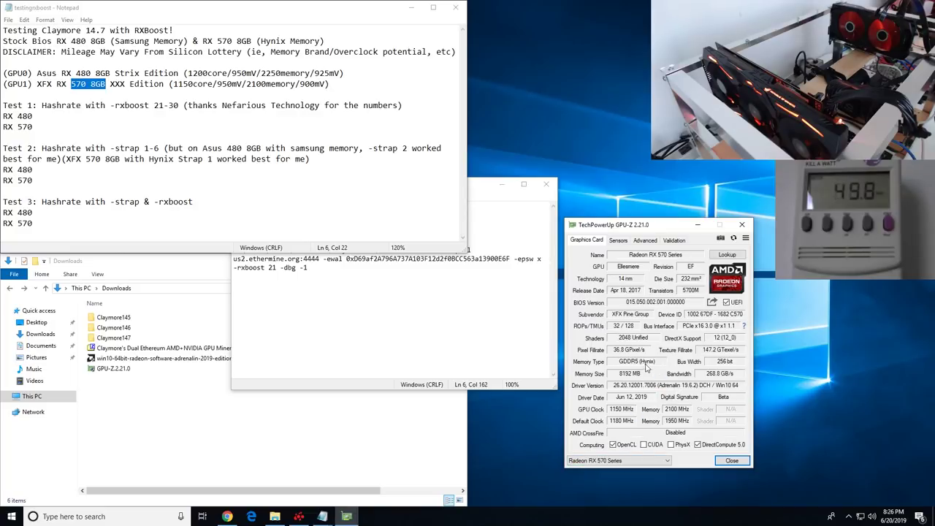
# Highlight the clock and voltage values of both cards in the test sheet.
pyautogui.click(144, 86)
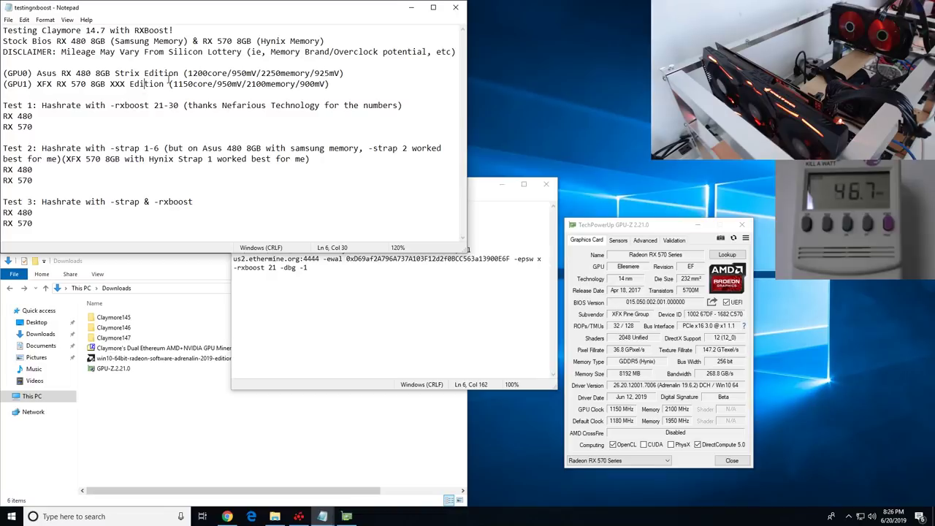
pyautogui.moveTo(183, 73); pyautogui.dragTo(337, 86)
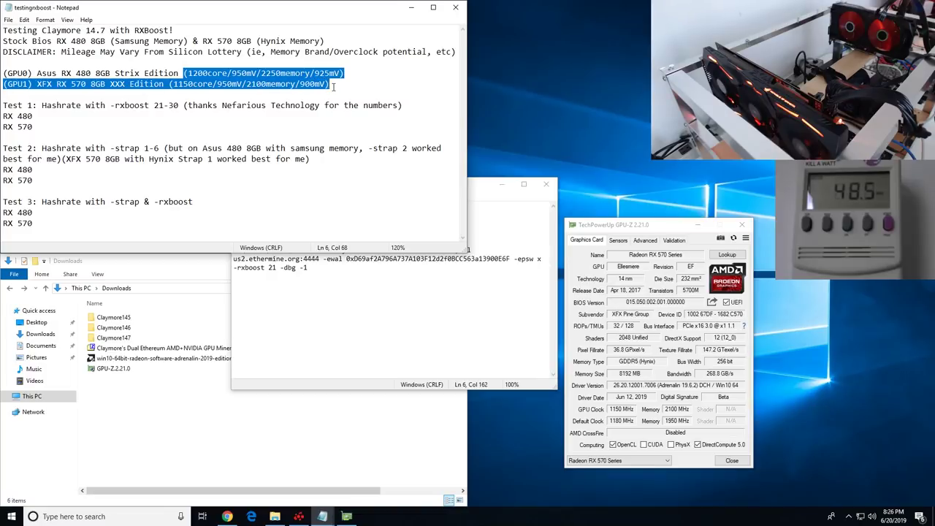
pyautogui.press('Right')
# Open Radeon Settings on the RX 480 Global WattMan page and scroll its frequency settings.
pyautogui.click(299, 516)
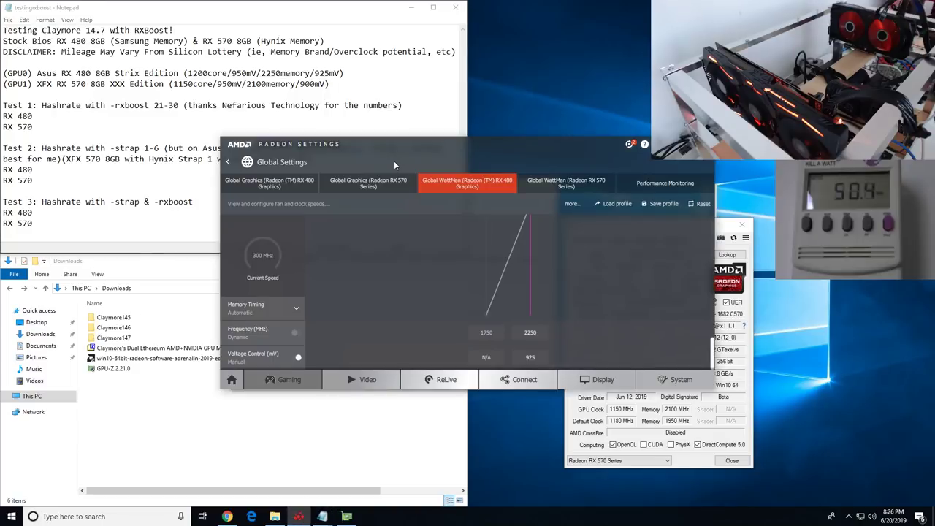
pyautogui.scroll(2, 573, 292)
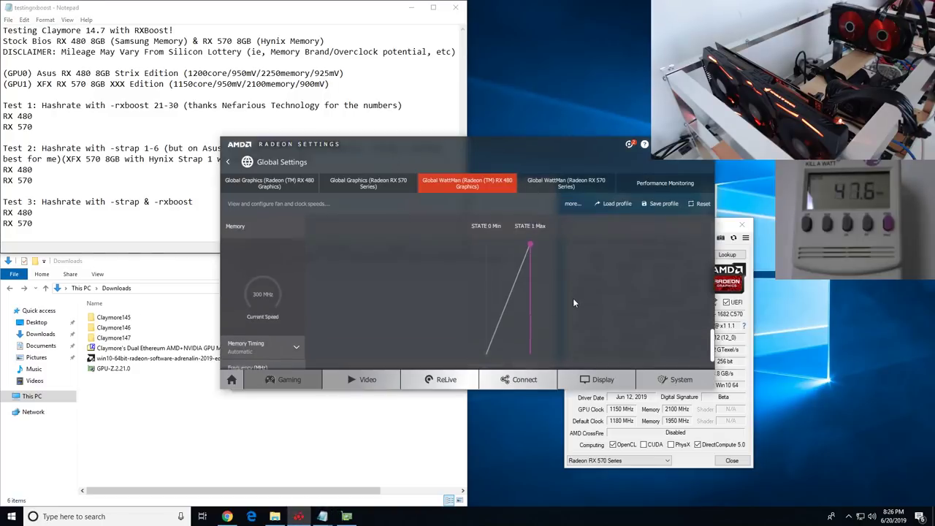
pyautogui.scroll(-5, 574, 296)
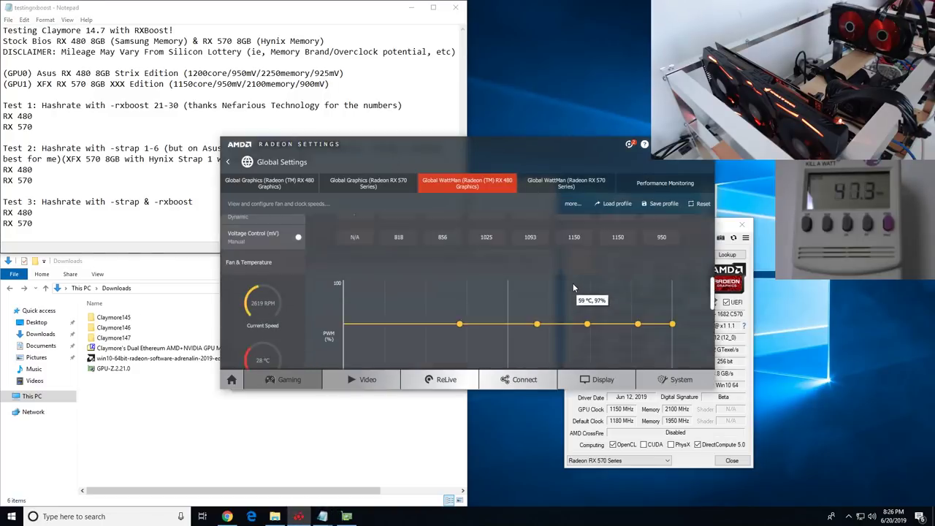
pyautogui.scroll(1, 572, 285)
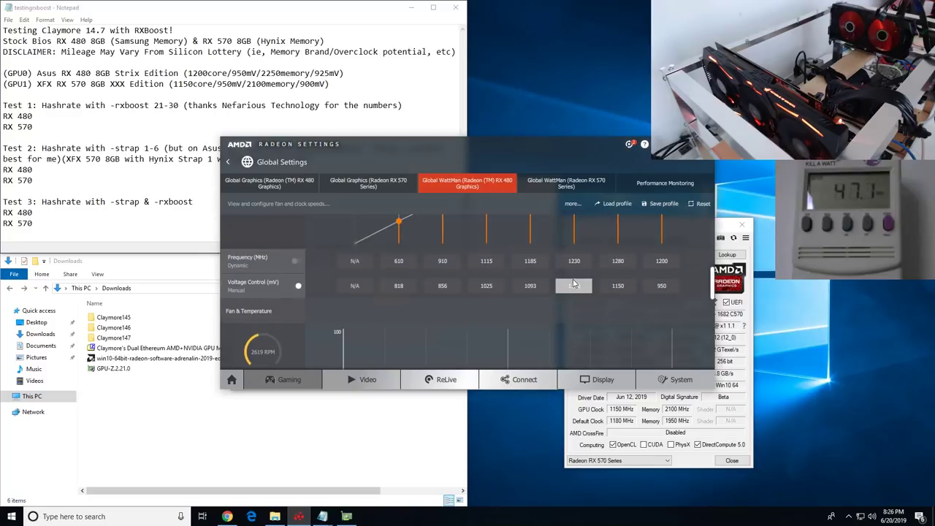
pyautogui.scroll(1, 574, 285)
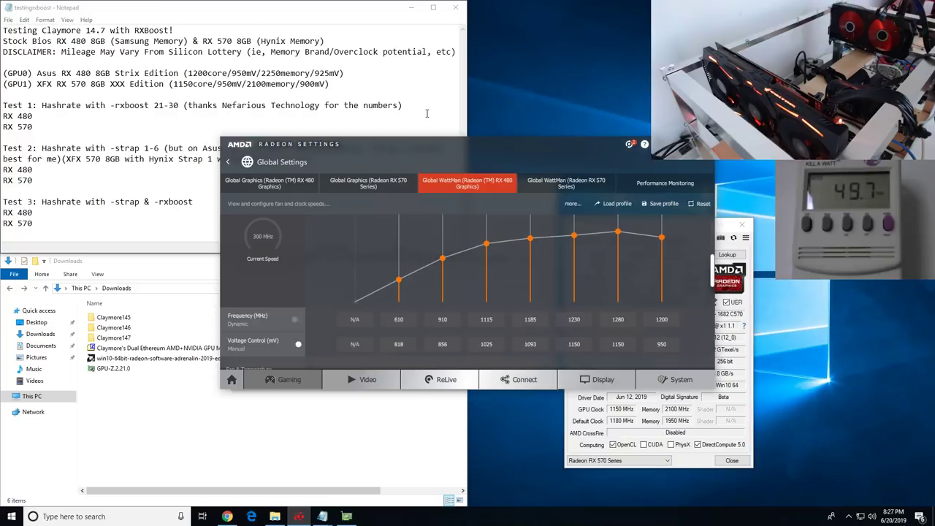
# Review WattMan's voltage, fan and memory sections down to the 2250 MHz memory curve.
pyautogui.click(426, 114)
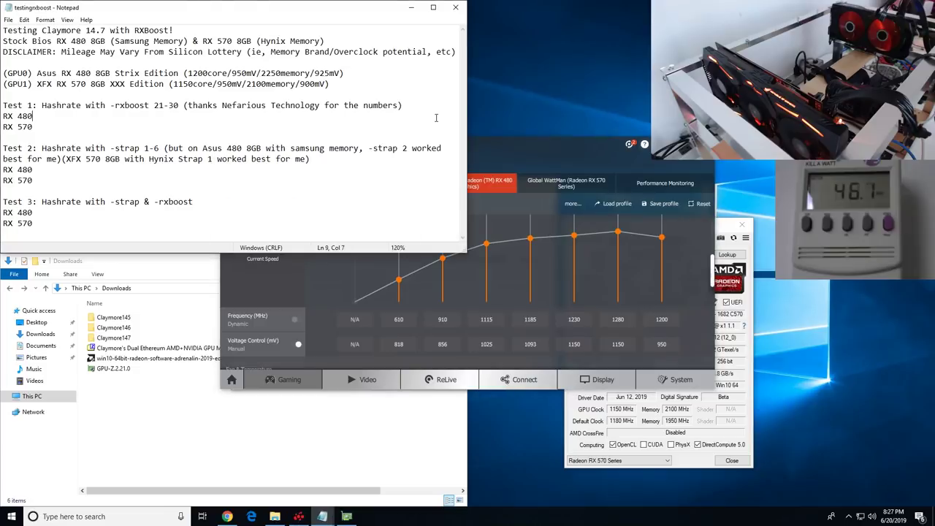
pyautogui.click(492, 149)
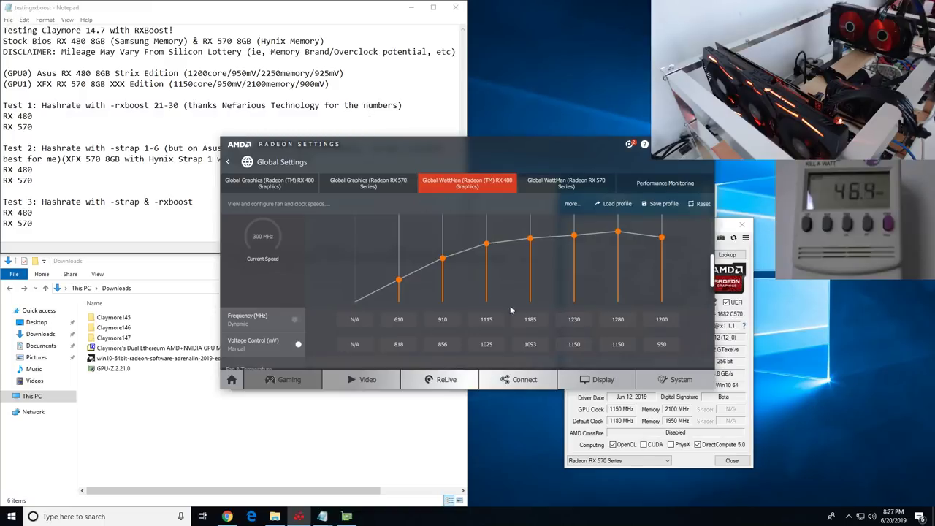
pyautogui.scroll(-3, 449, 300)
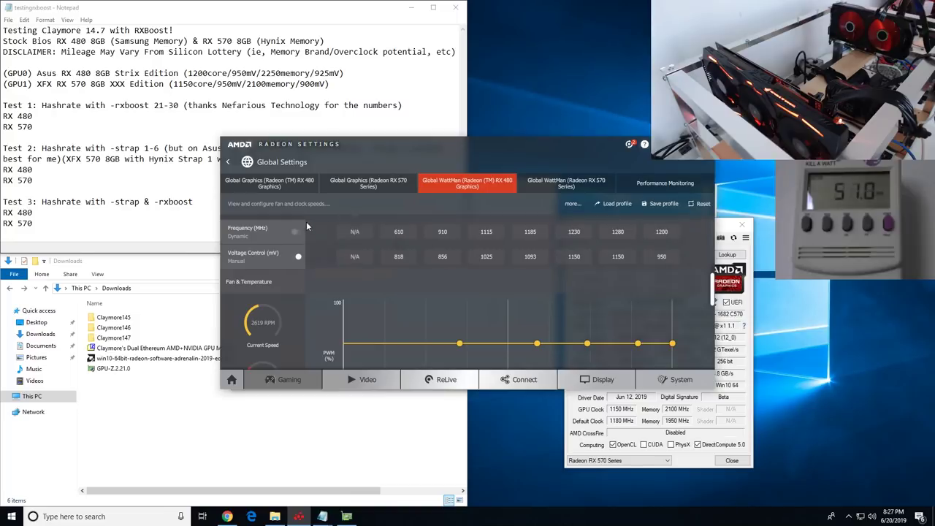
pyautogui.scroll(-2, 337, 230)
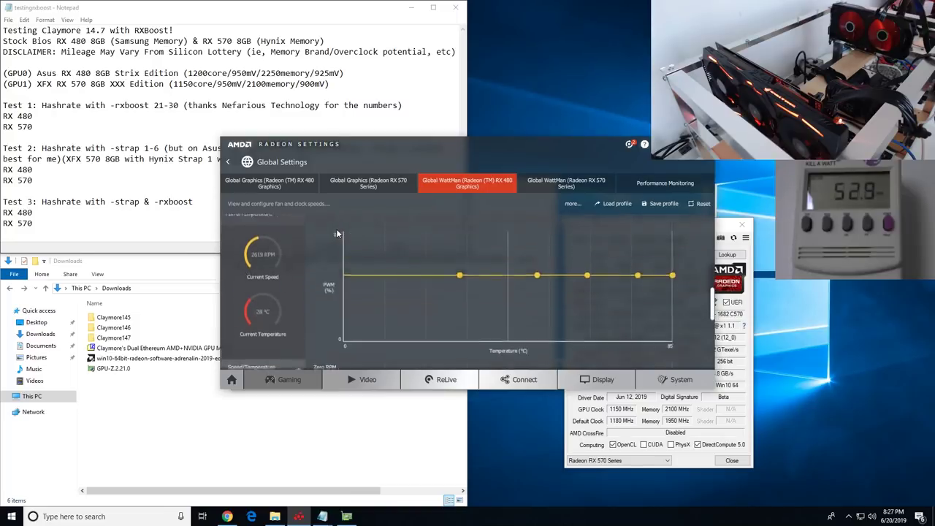
pyautogui.scroll(2, 336, 233)
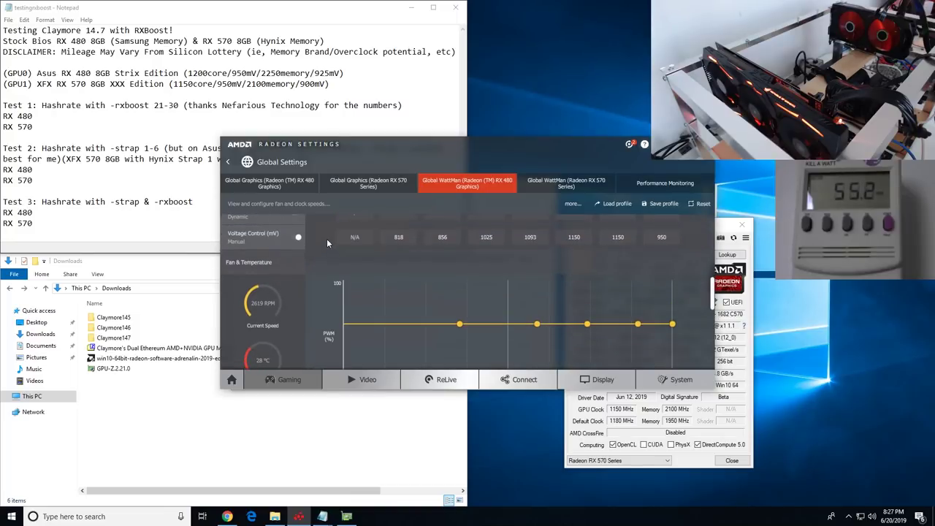
pyautogui.scroll(-5, 327, 245)
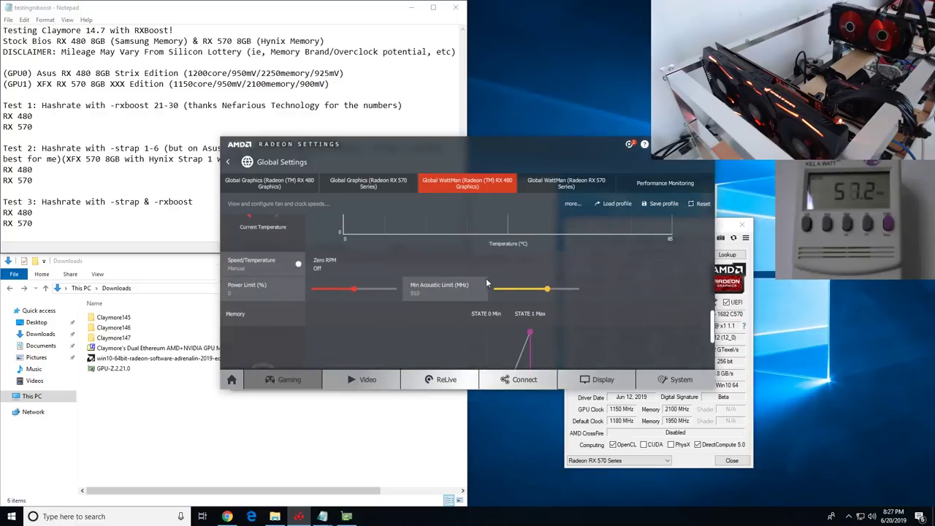
pyautogui.scroll(-1, 488, 283)
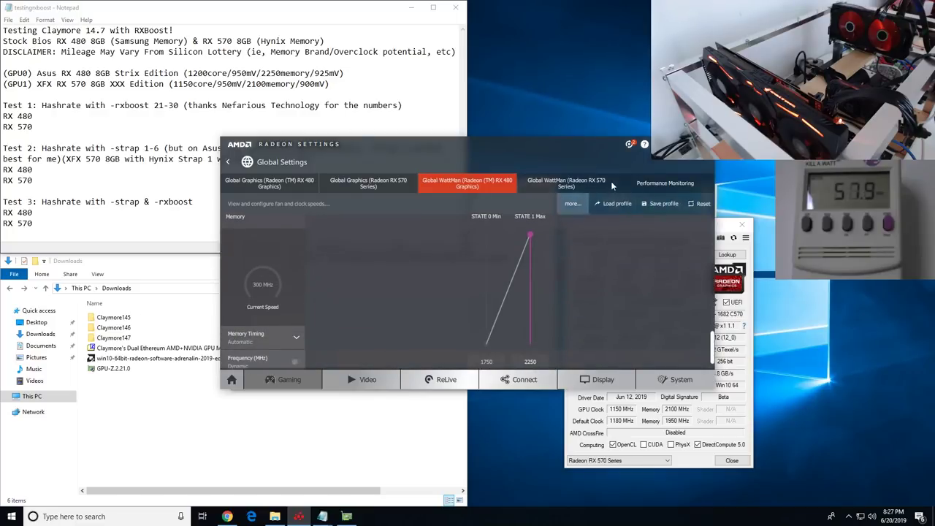
pyautogui.click(281, 119)
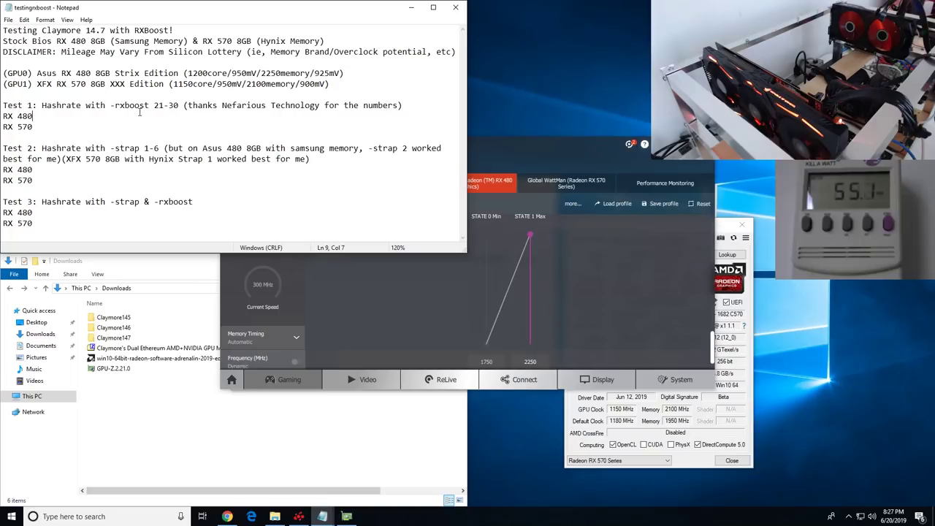
# Highlight the Test 1 -rxboost block and the -strap 1-6 part of Test 2.
pyautogui.moveTo(61, 124); pyautogui.dragTo(5, 96)
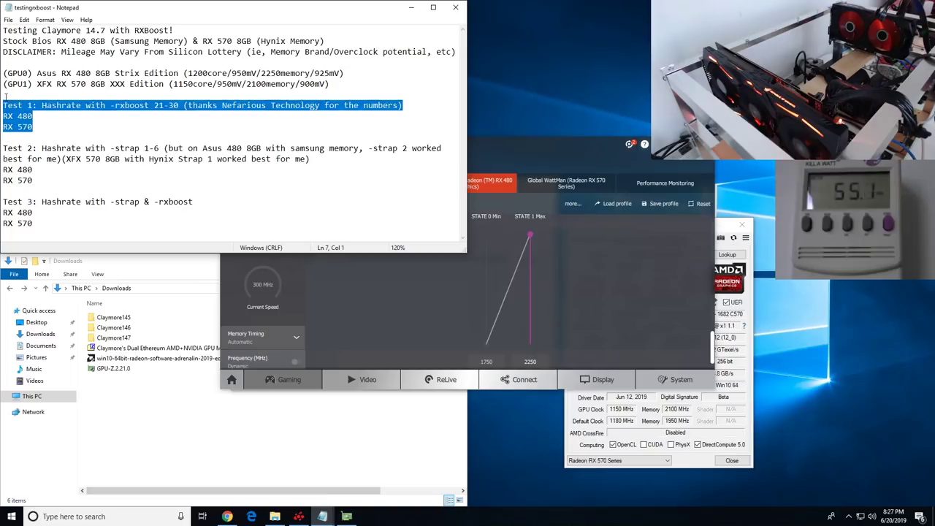
pyautogui.click(88, 128)
pyautogui.moveTo(32, 147); pyautogui.dragTo(165, 149)
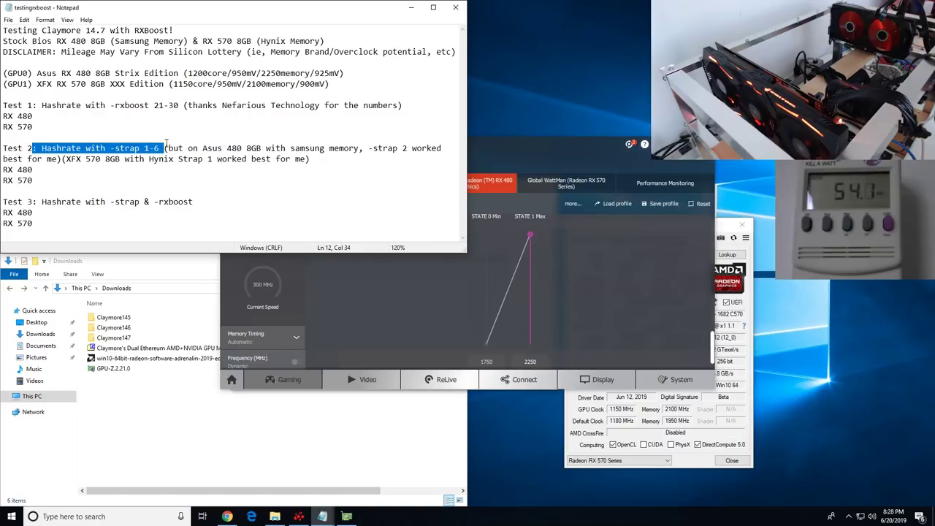
# Highlight the Test 3 -strap & -rxboost heading and the 'Mileage May Vary From' disclaimer.
pyautogui.moveTo(16, 200); pyautogui.dragTo(195, 204)
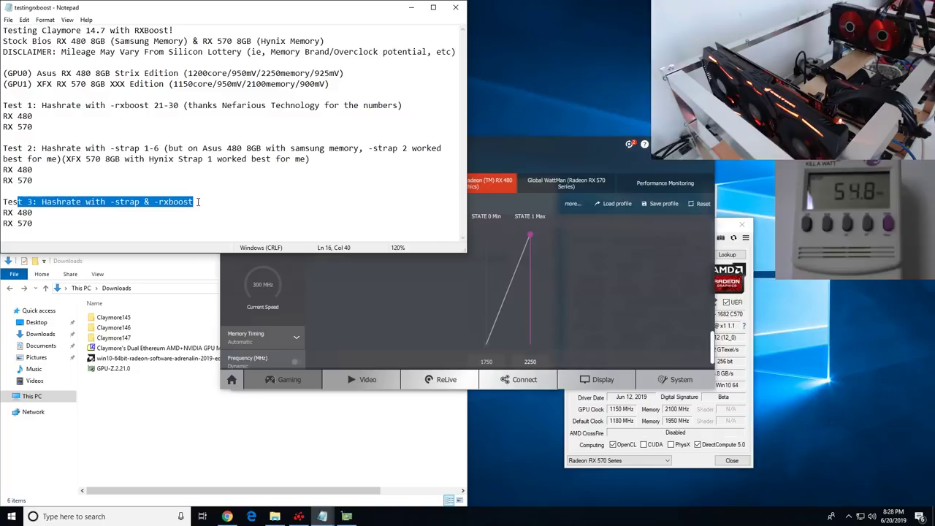
pyautogui.click(92, 221)
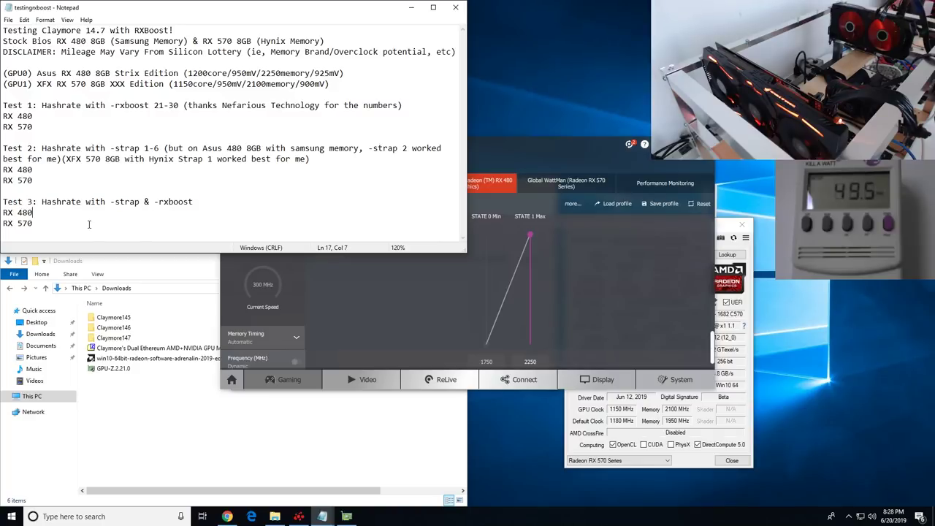
pyautogui.click(65, 129)
pyautogui.moveTo(62, 52); pyautogui.dragTo(171, 57)
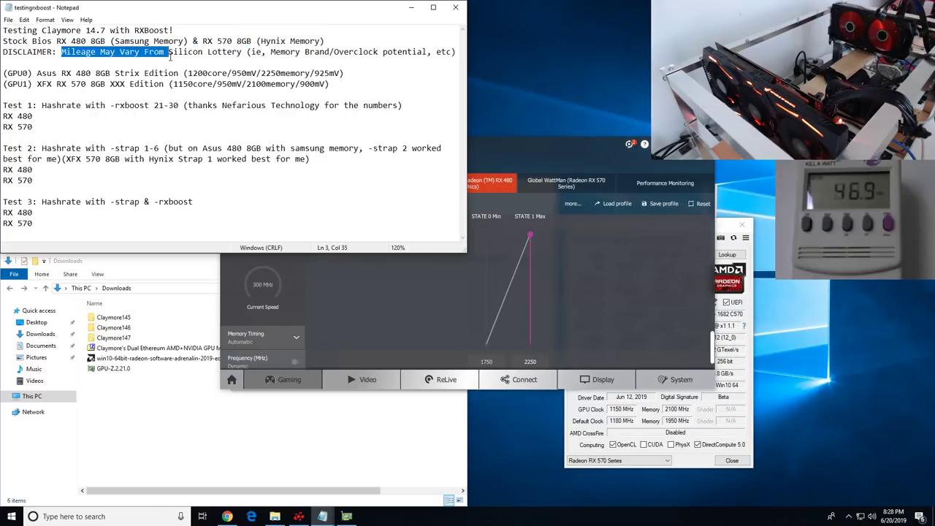
# Highlight 'Silicon Lottery' and the overclock potential note in the disclaimer.
pyautogui.moveTo(170, 56); pyautogui.dragTo(241, 55)
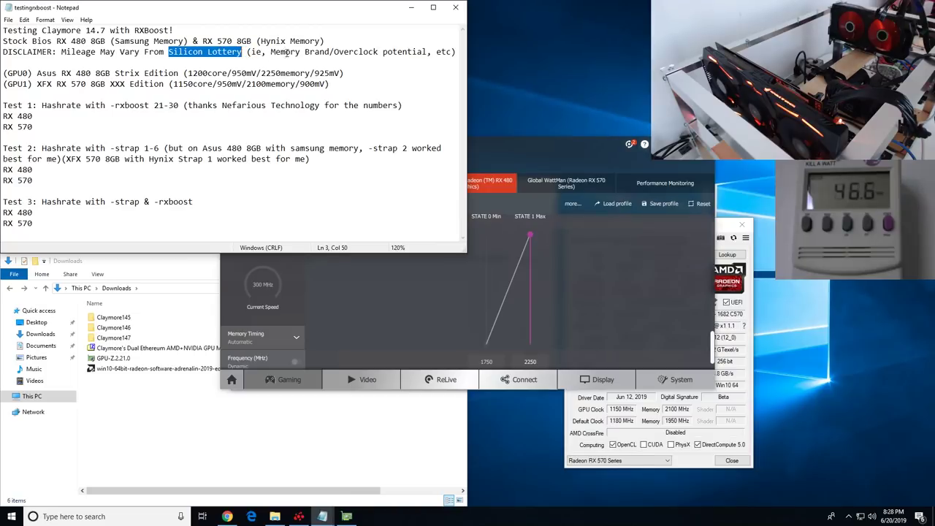
pyautogui.click(377, 52)
pyautogui.moveTo(425, 52); pyautogui.dragTo(343, 52)
# Highlight the XFX RX 570 name and its 2100memory value on the GPU1 line.
pyautogui.click(296, 83)
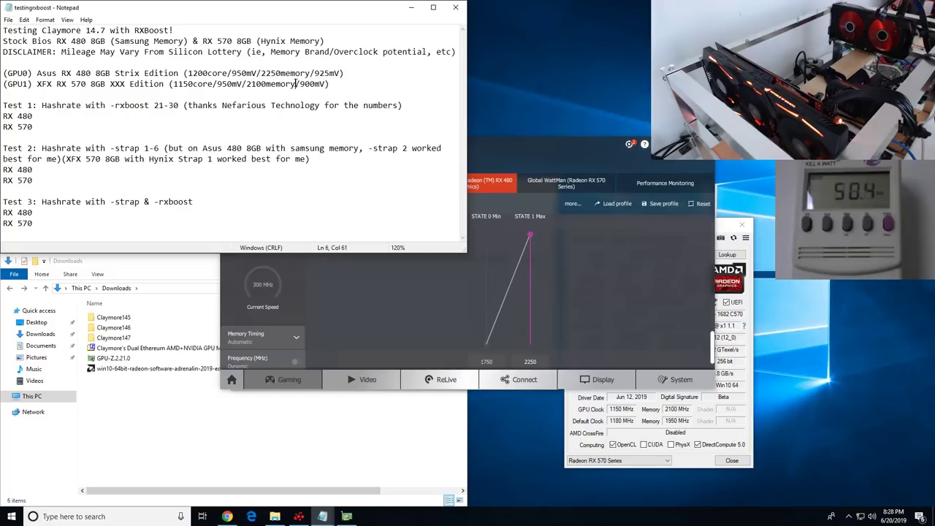
pyautogui.keyDown('shift'); pyautogui.click(246, 83); pyautogui.keyUp('shift')
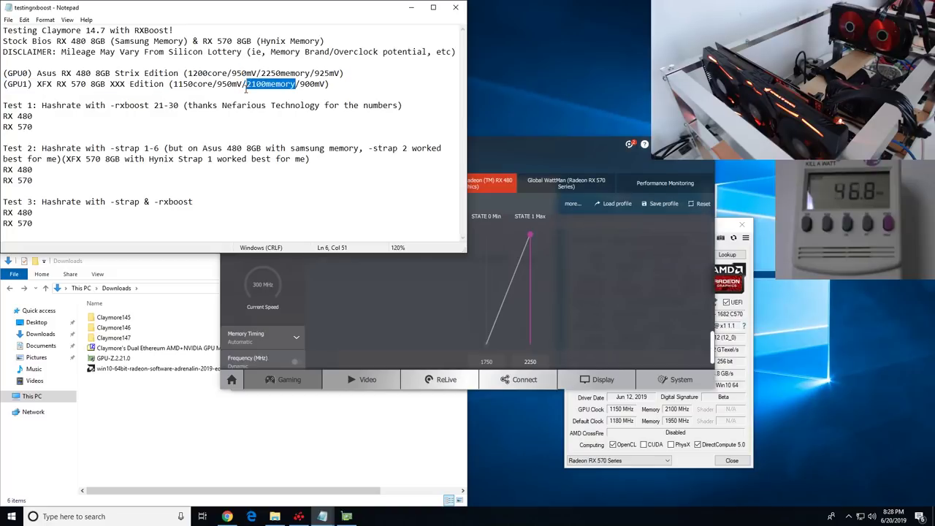
pyautogui.moveTo(37, 83); pyautogui.dragTo(184, 84)
pyautogui.moveTo(246, 83); pyautogui.dragTo(296, 83)
# Point out the RX 480's clock and 925mV voltage, then both cards' clock, memory and voltage values.
pyautogui.moveTo(76, 73); pyautogui.dragTo(309, 73)
pyautogui.click(261, 73)
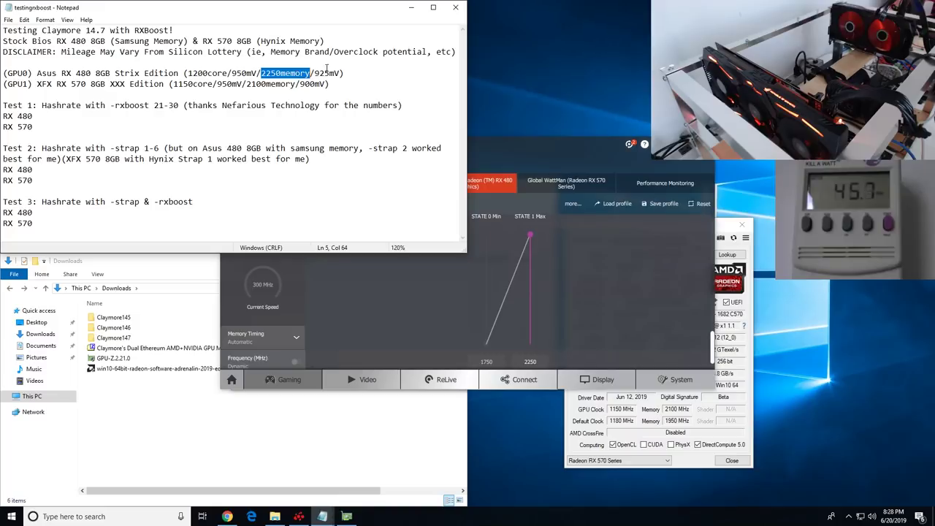
pyautogui.moveTo(316, 74); pyautogui.dragTo(341, 75)
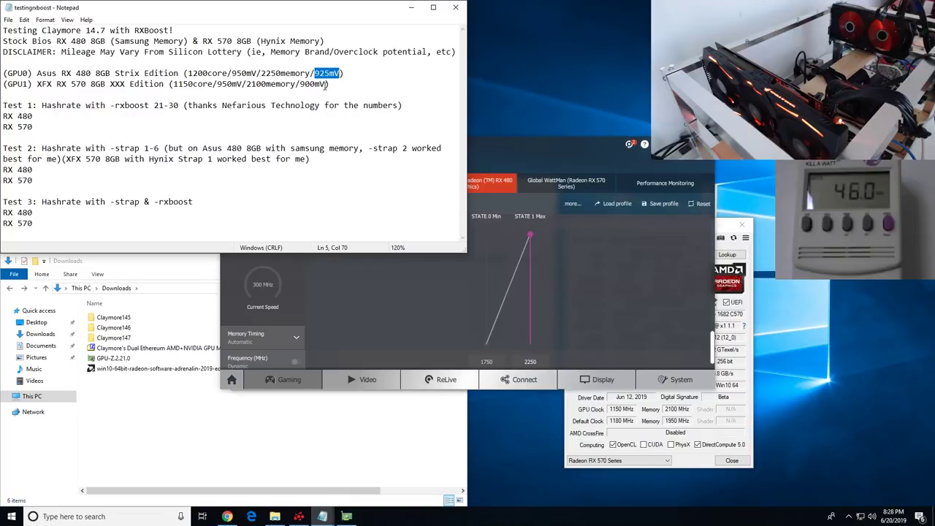
pyautogui.moveTo(331, 85); pyautogui.dragTo(3, 73)
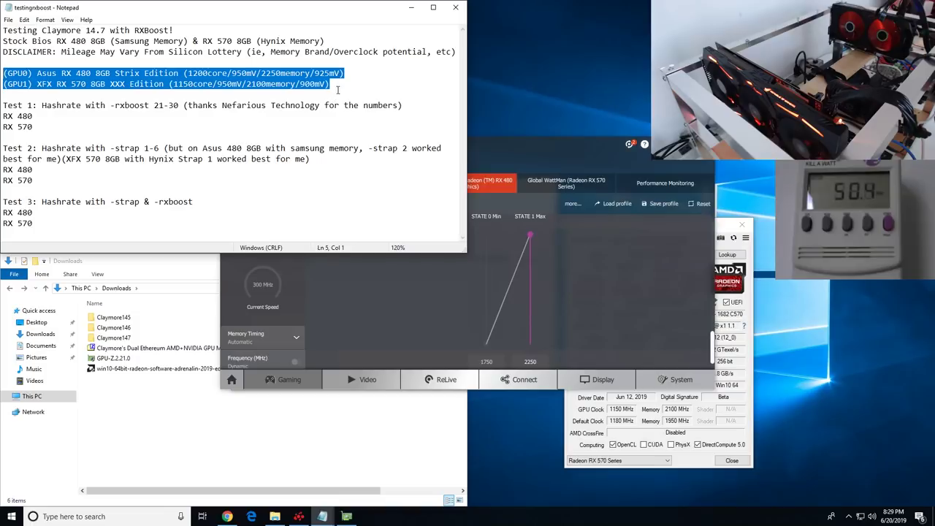
pyautogui.moveTo(336, 85); pyautogui.dragTo(184, 73)
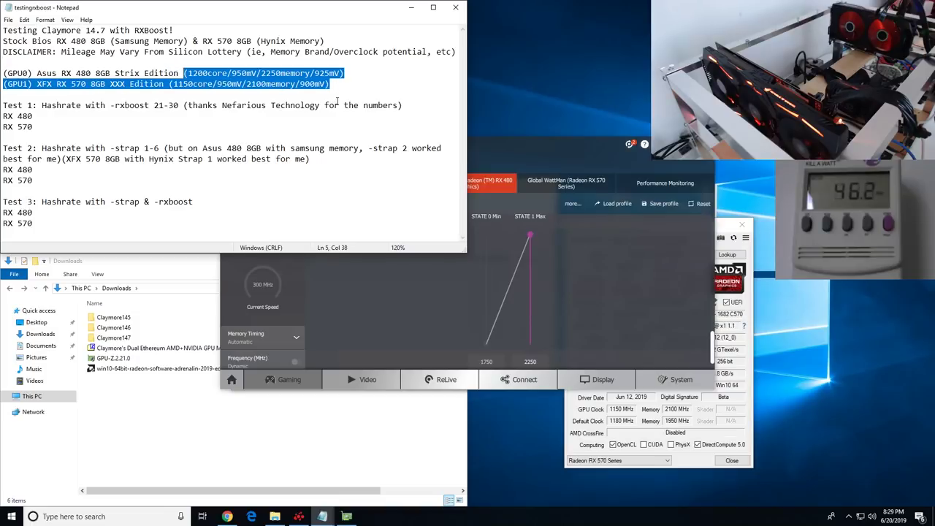
pyautogui.click(495, 149)
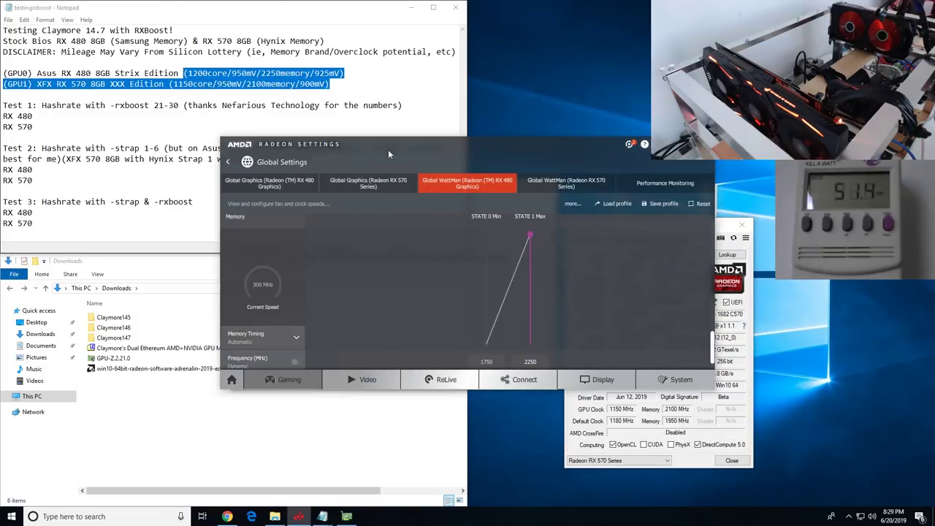
pyautogui.click(230, 516)
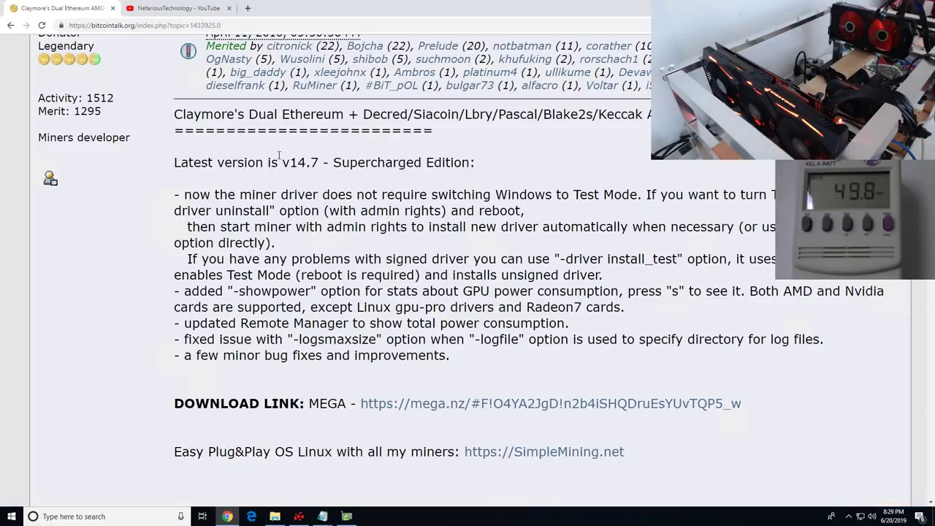
# Highlight the latest version line and the '-driver uninstall' note in the Claymore v14.7 release notes.
pyautogui.moveTo(278, 155); pyautogui.dragTo(397, 162)
pyautogui.click(487, 194)
pyautogui.moveTo(530, 211); pyautogui.dragTo(489, 196)
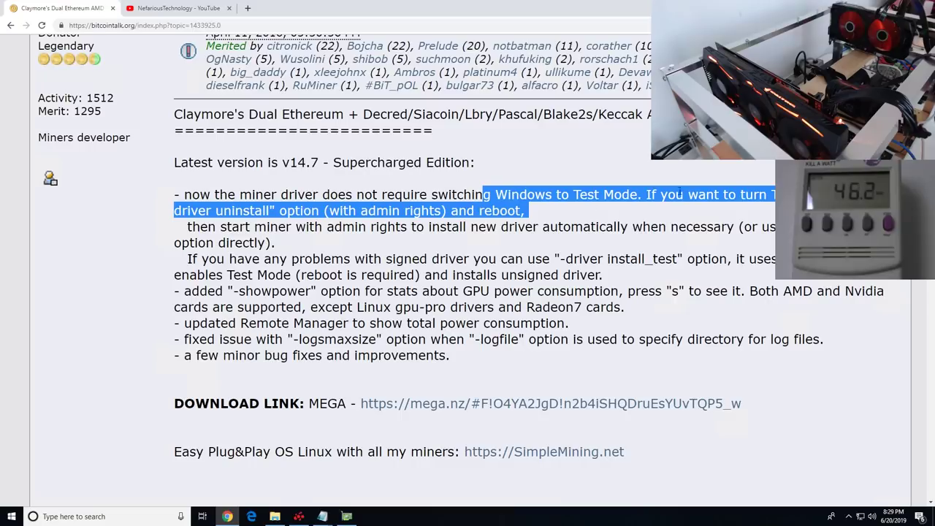
pyautogui.click(766, 190)
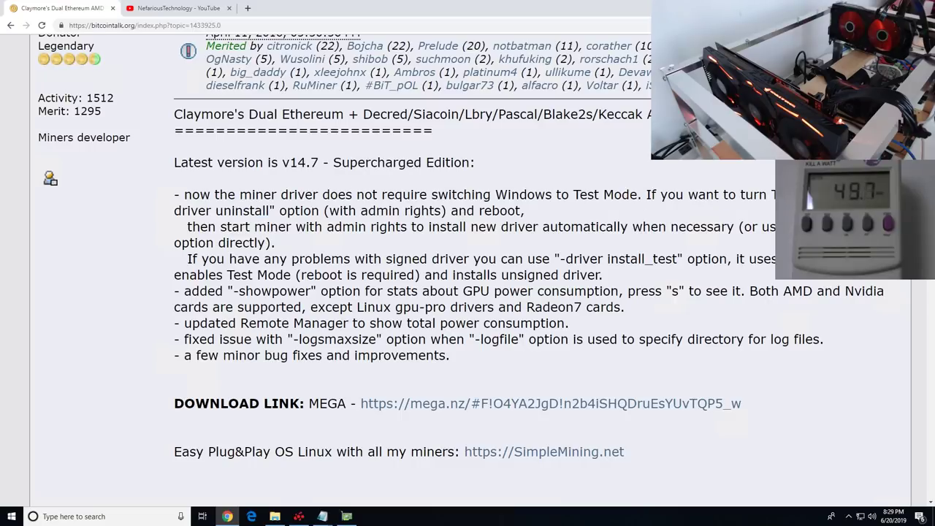
pyautogui.moveTo(840, 194); pyautogui.dragTo(93, 186)
# Append '-driver uninstall' to the miner command in the start script.
pyautogui.click(221, 214)
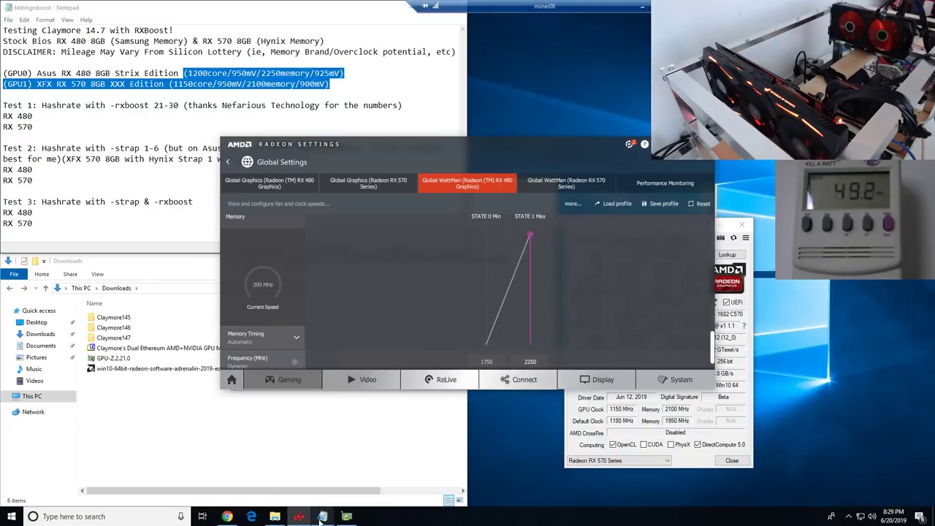
pyautogui.moveTo(322, 516)
pyautogui.click(340, 493)
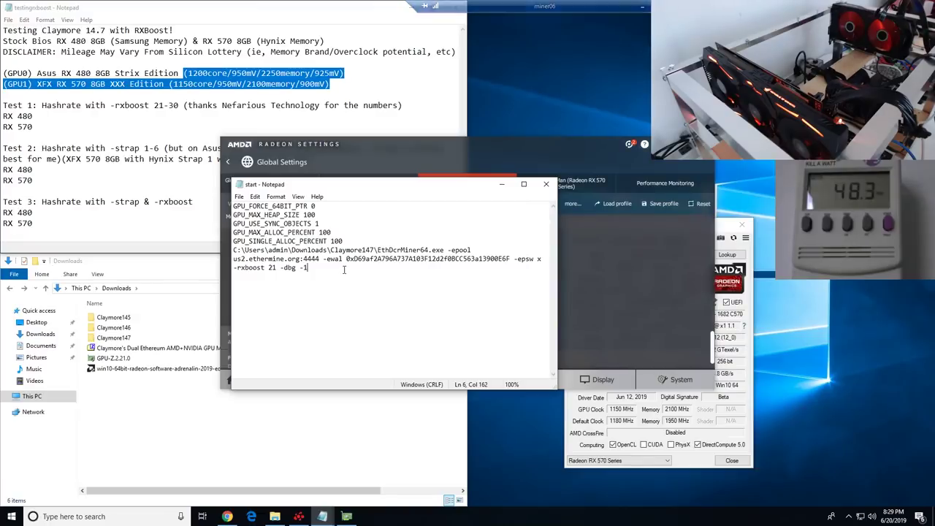
pyautogui.write('-')
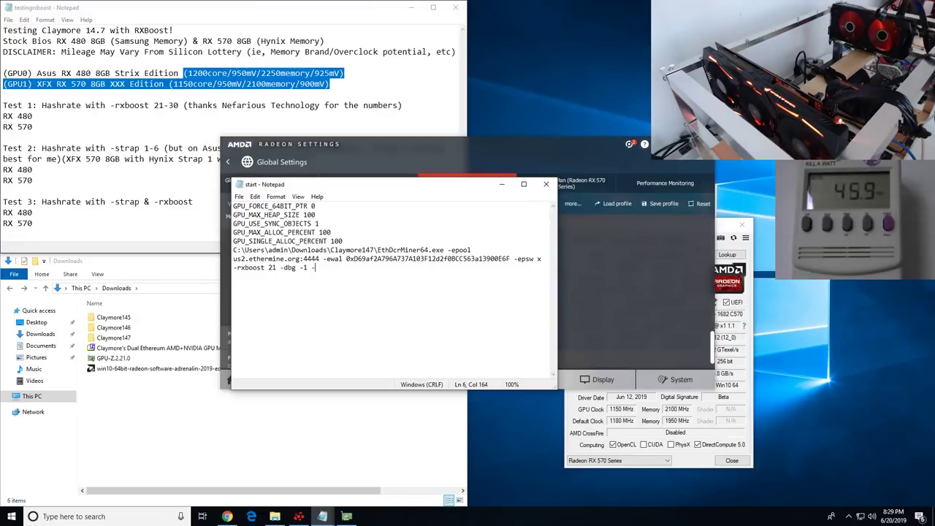
pyautogui.write('driver uninstall')
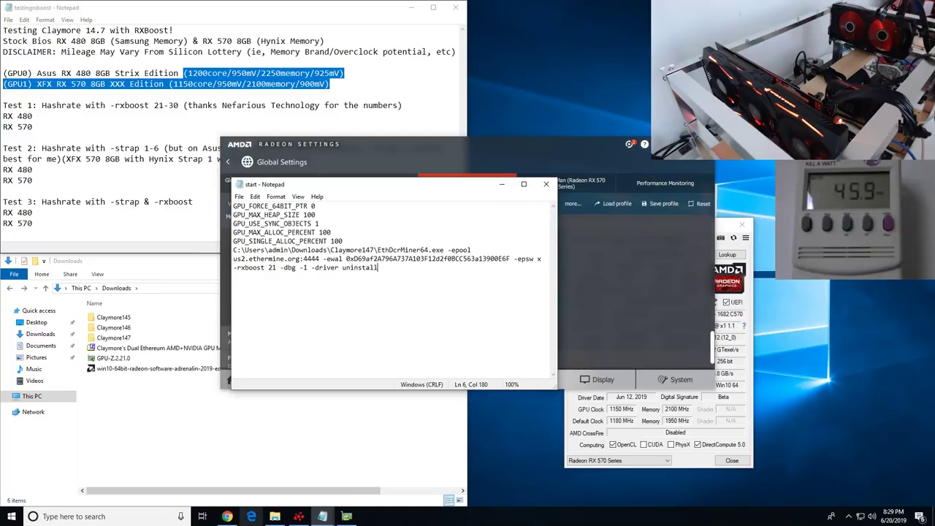
pyautogui.click(227, 517)
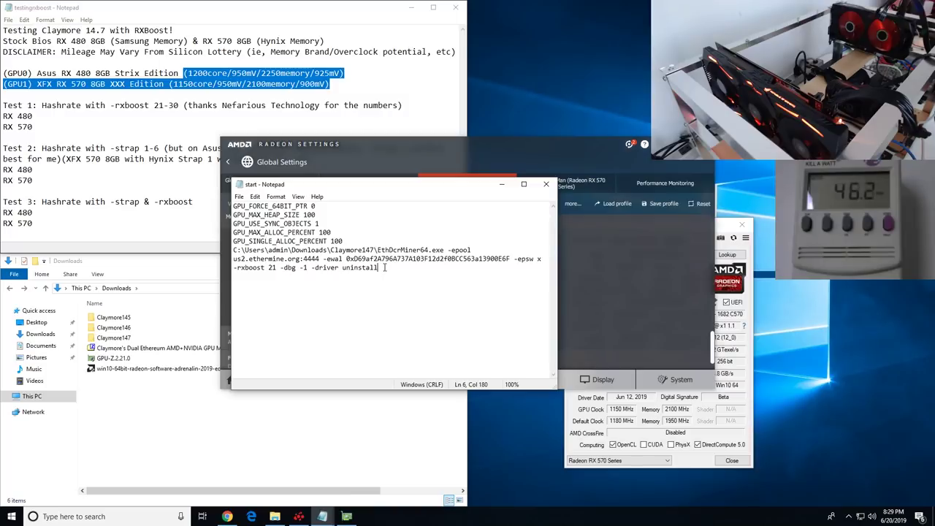
# Remove '-driver uninstall' and the trailing space so the command ends at -rxboost 21 -dbg -1.
pyautogui.keyDown('shift'); pyautogui.click(310, 268); pyautogui.keyUp('shift')
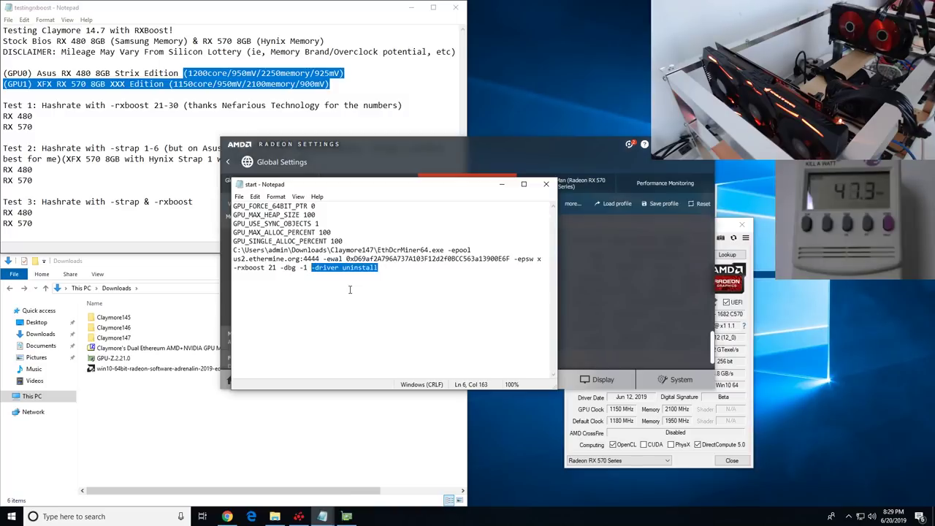
pyautogui.press('Delete')
pyautogui.press('BackSpace')
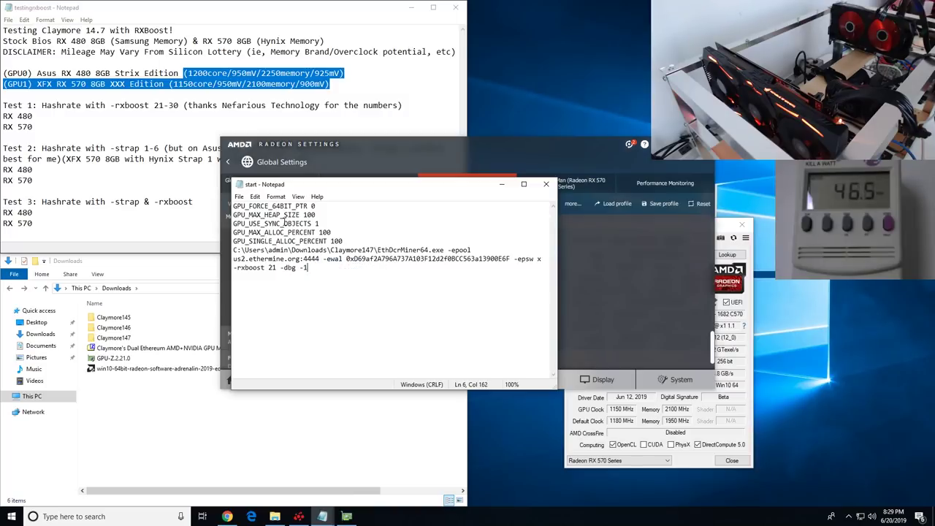
pyautogui.click(108, 105)
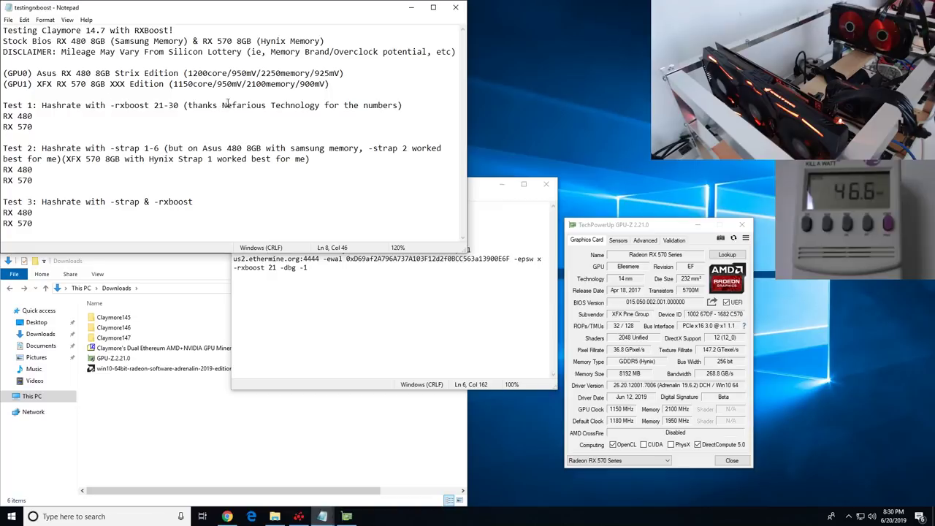
# Compare Test 1's -rxboost 21-30 range with the start command's options, then open the Claymore147 folder.
pyautogui.moveTo(222, 105); pyautogui.dragTo(319, 105)
pyautogui.moveTo(222, 105); pyautogui.dragTo(179, 105)
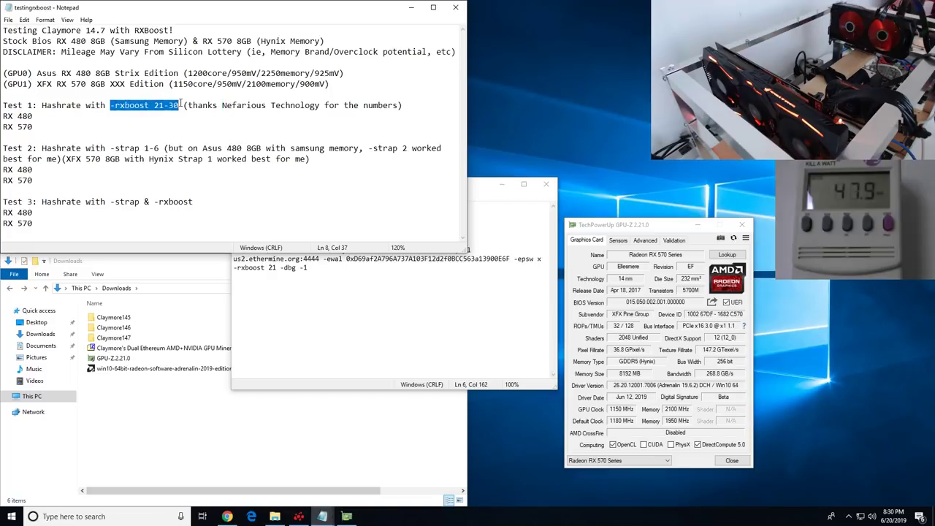
pyautogui.click(277, 267)
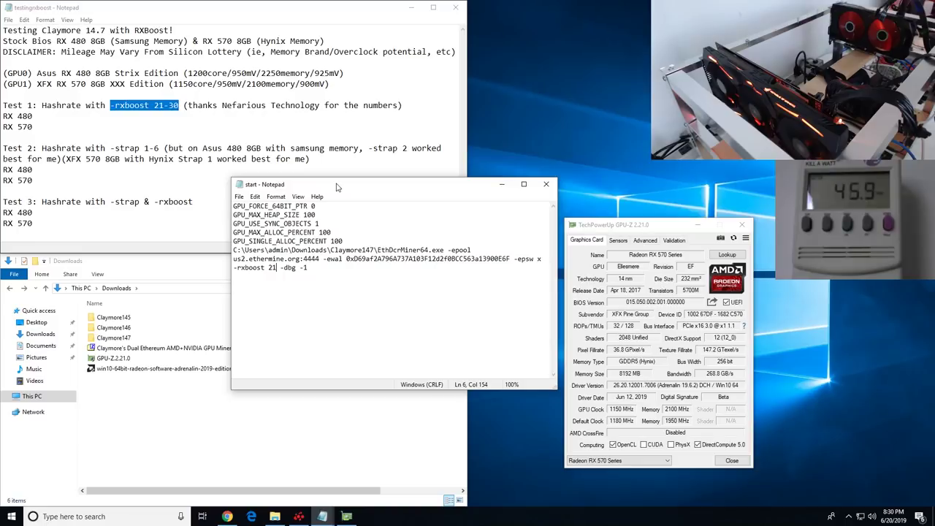
pyautogui.moveTo(281, 268); pyautogui.dragTo(313, 267)
pyautogui.doubleClick(113, 338)
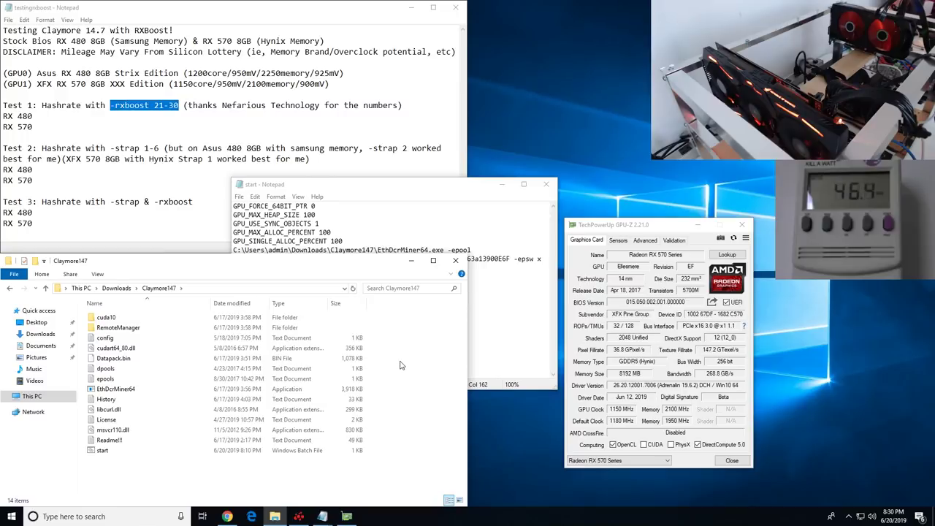
# Select the miner path in start.bat and copy the Claymore147 folder path from Explorer's address bar.
pyautogui.click(506, 343)
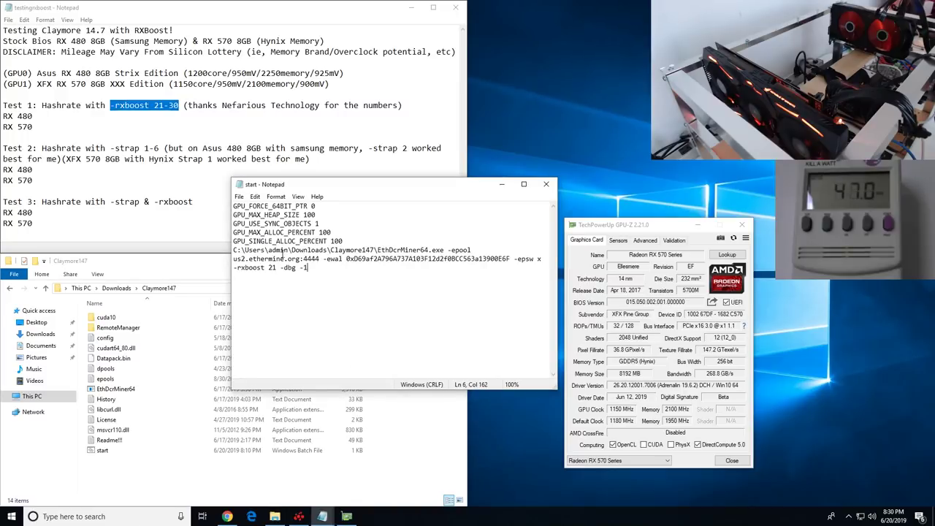
pyautogui.click(351, 242)
pyautogui.moveTo(377, 250); pyautogui.dragTo(217, 256)
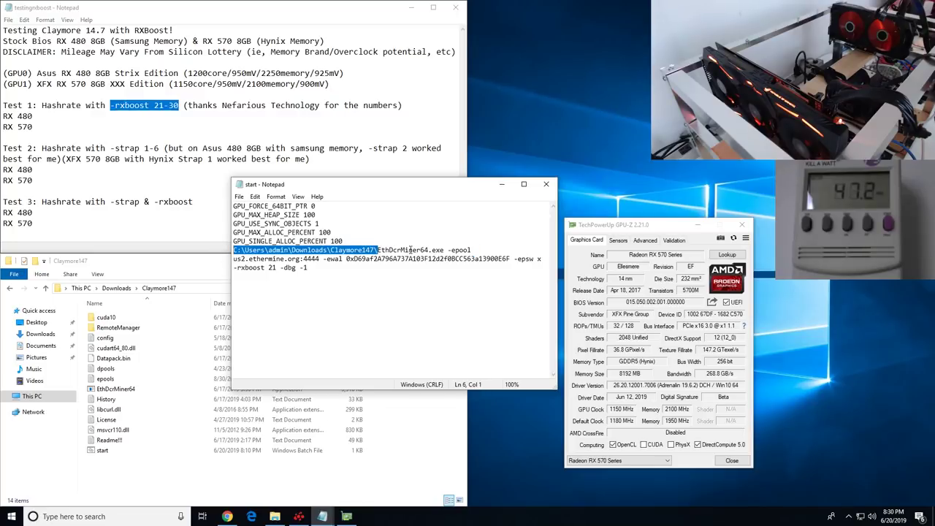
pyautogui.click(183, 288)
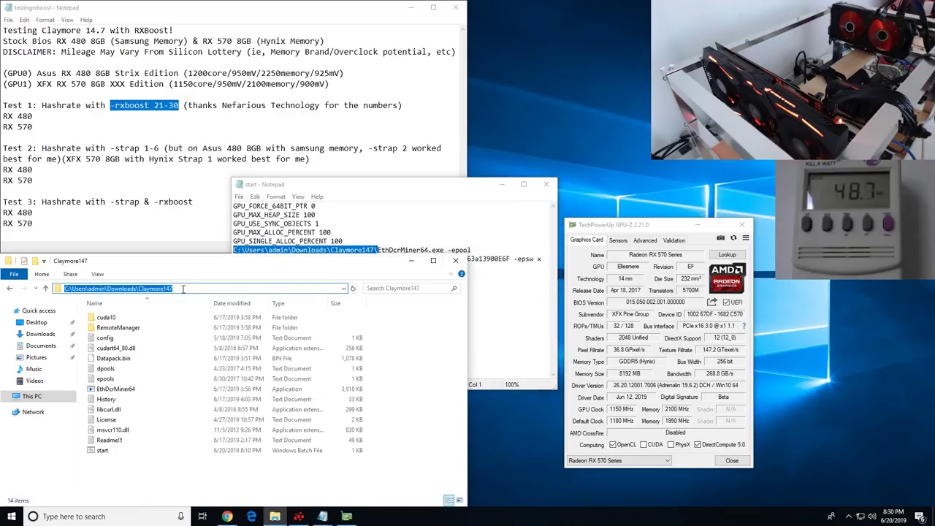
pyautogui.rightClick(168, 291)
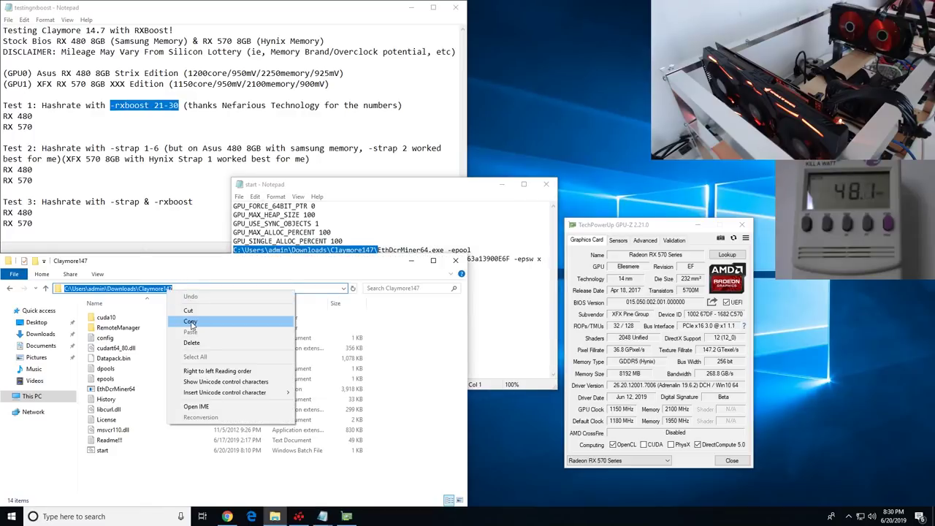
pyautogui.click(372, 265)
# Add quotes around the miner path, then remove them and the space in 'Claymore 147'.
pyautogui.moveTo(374, 249); pyautogui.dragTo(331, 250)
pyautogui.click(364, 250)
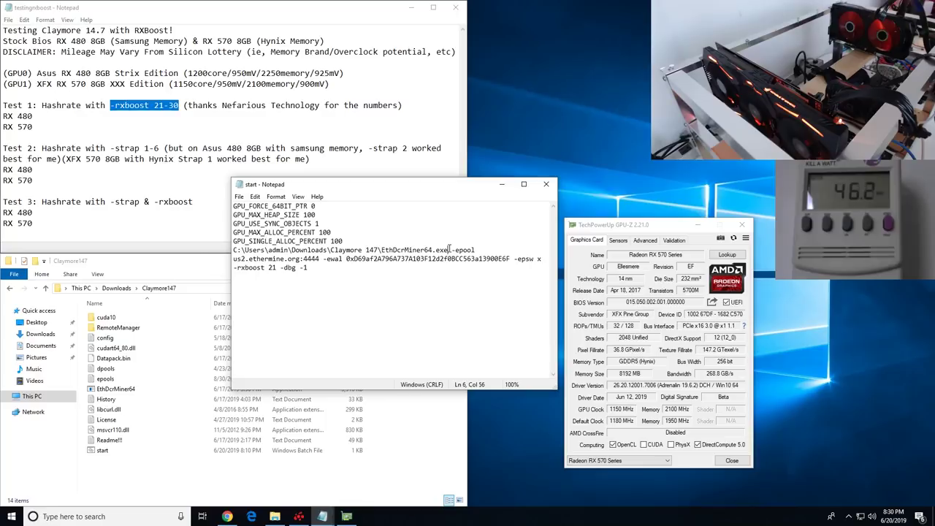
pyautogui.write('"')
pyautogui.click(234, 250)
pyautogui.write('"')
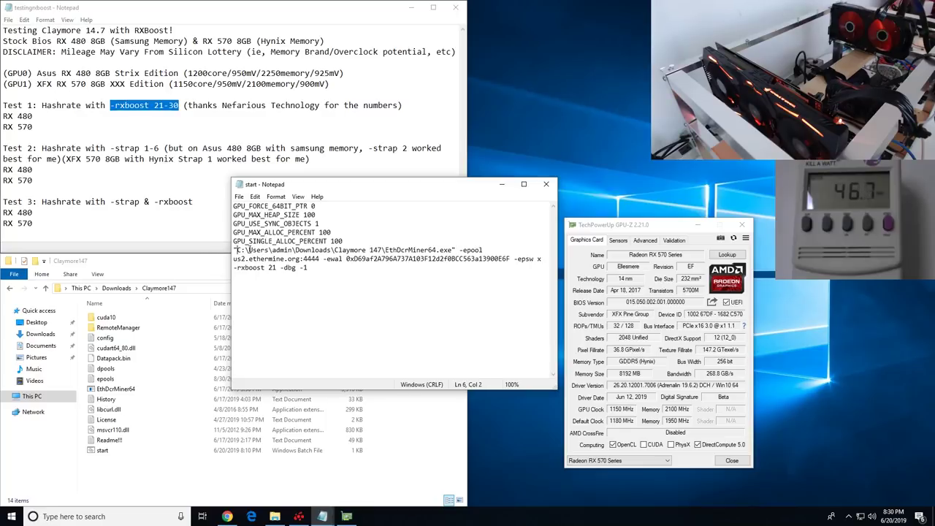
pyautogui.click(456, 249)
pyautogui.press('BackSpace')
pyautogui.click(369, 250)
pyautogui.press('BackSpace')
pyautogui.click(235, 249)
pyautogui.press('BackSpace')
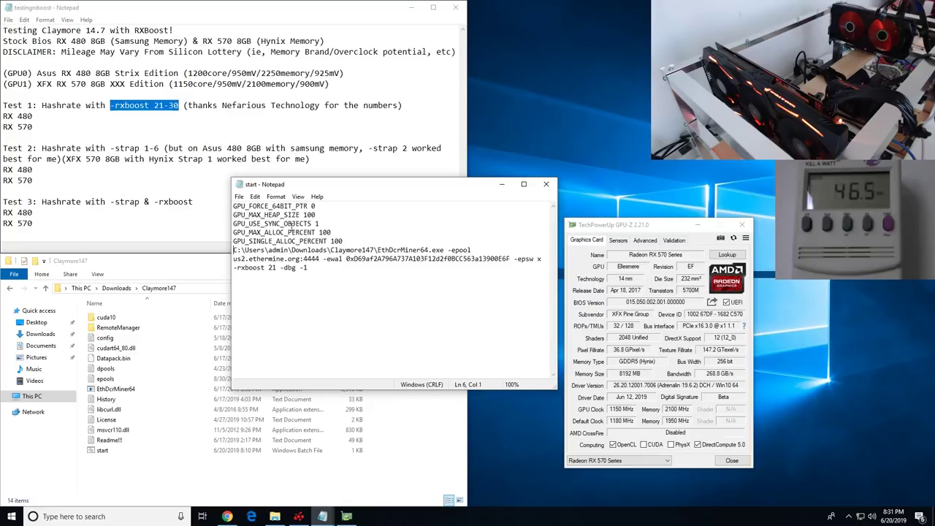
# Save the start batch file and close it.
pyautogui.click(238, 197)
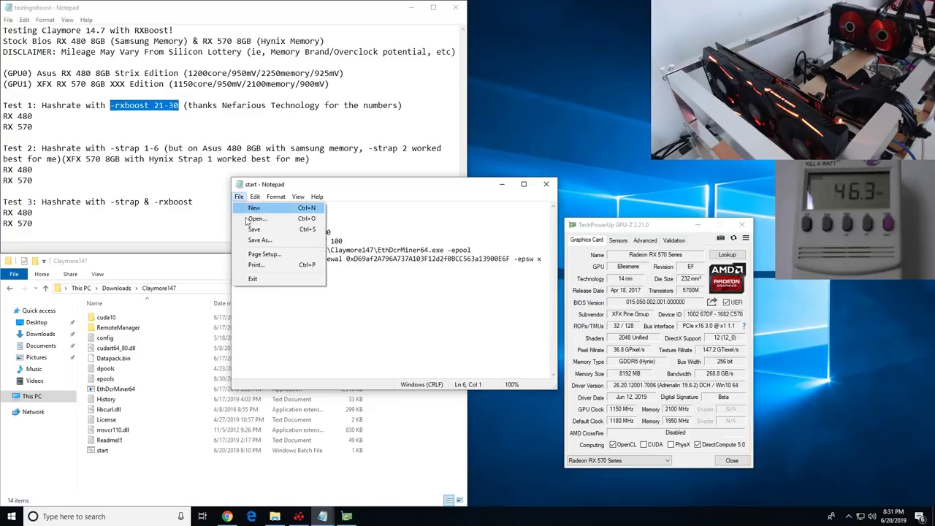
pyautogui.click(253, 229)
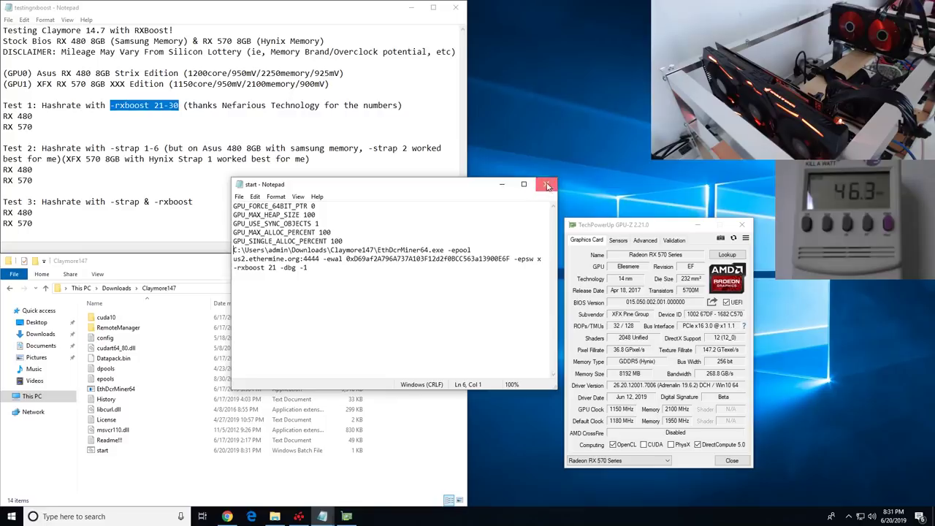
pyautogui.click(546, 183)
# Run start.bat as administrator and review the rxboost applied message, total shares and per-GPU speed.
pyautogui.rightClick(102, 452)
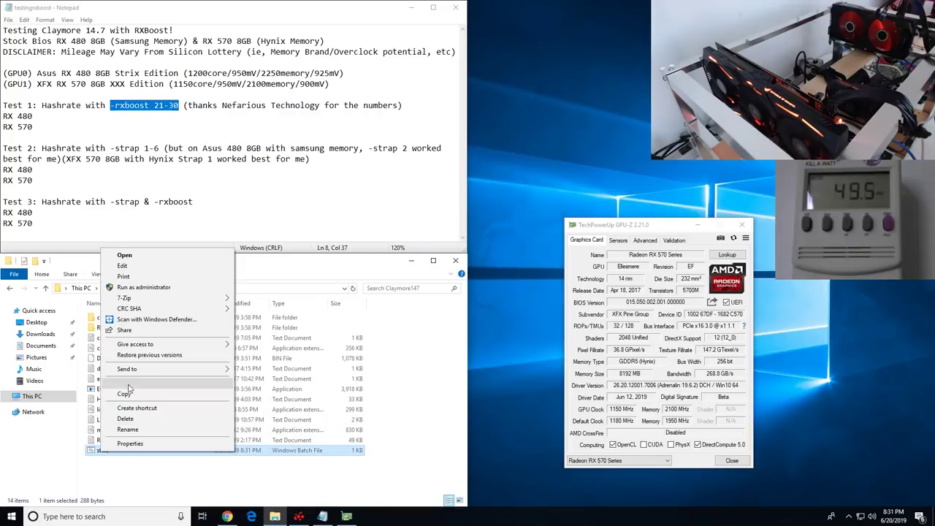
pyautogui.click(174, 289)
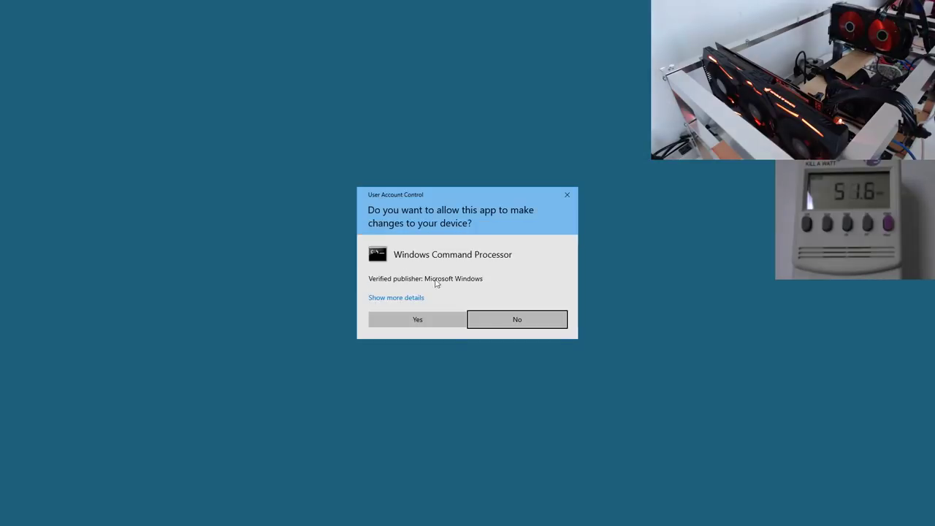
pyautogui.click(419, 320)
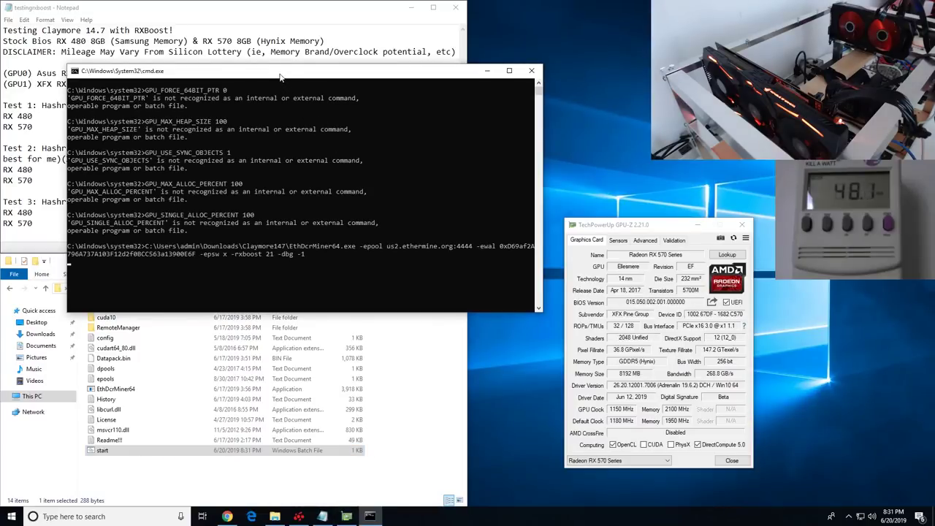
pyautogui.moveTo(280, 72); pyautogui.dragTo(352, 145)
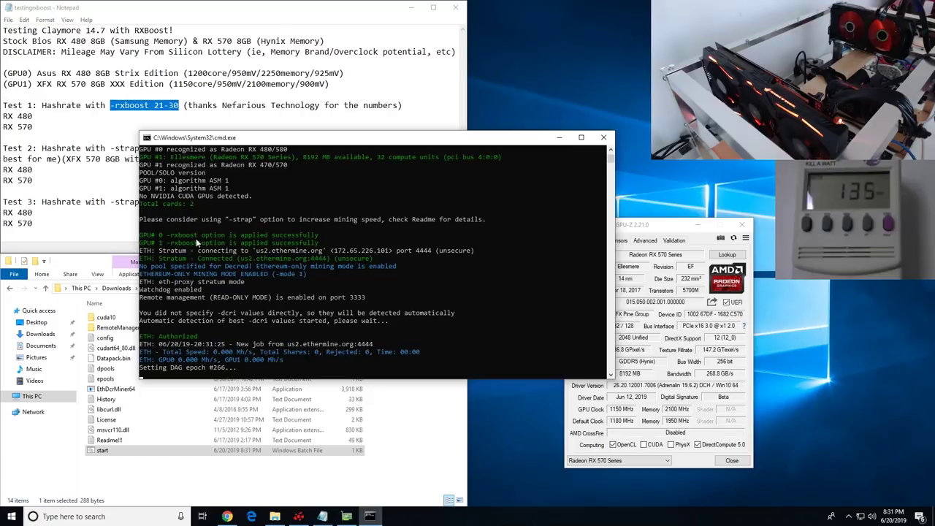
pyautogui.click(319, 244)
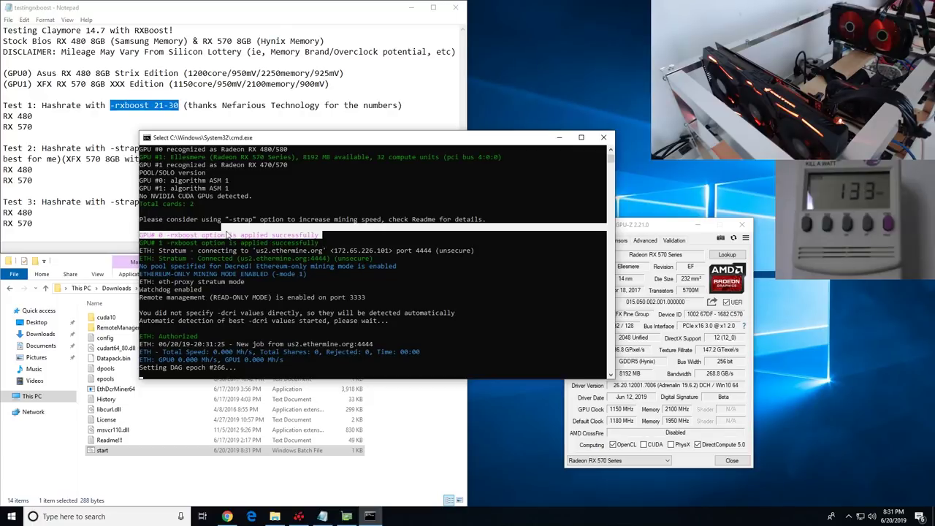
pyautogui.click(281, 351)
pyautogui.click(300, 360)
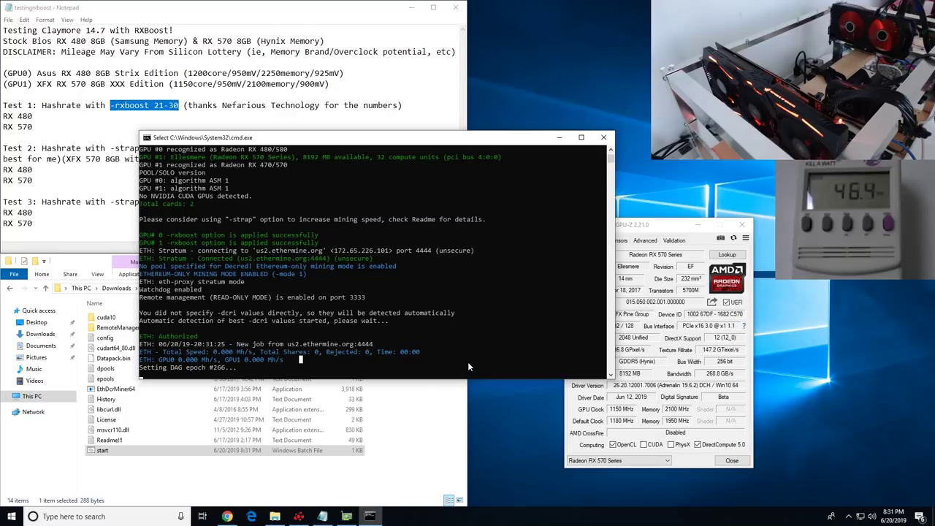
# Switch GPU-Z to the RX 480 card and show its live sensor readings.
pyautogui.moveTo(347, 520)
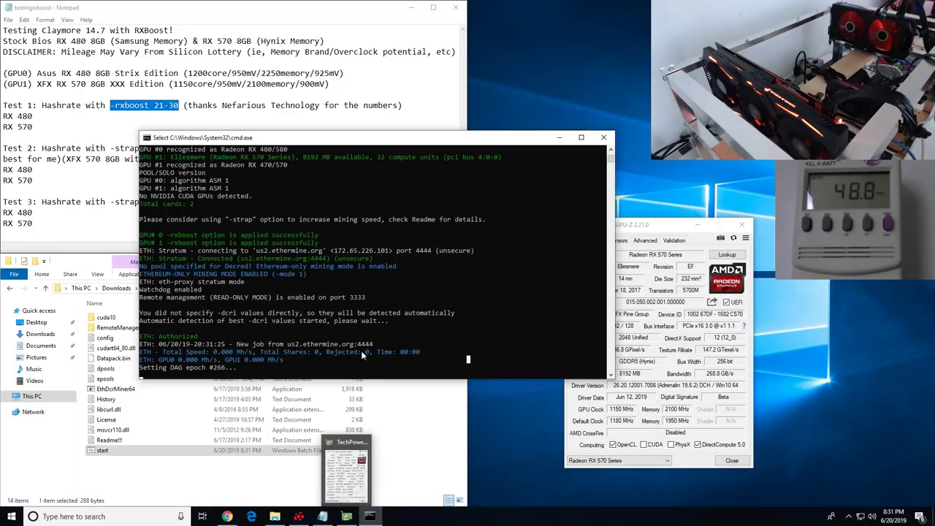
pyautogui.click(688, 464)
pyautogui.click(666, 461)
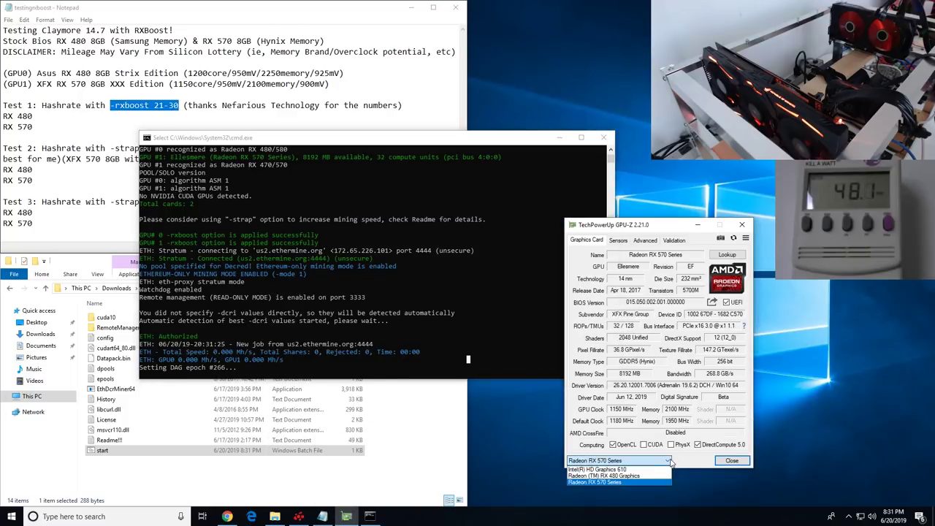
pyautogui.click(647, 475)
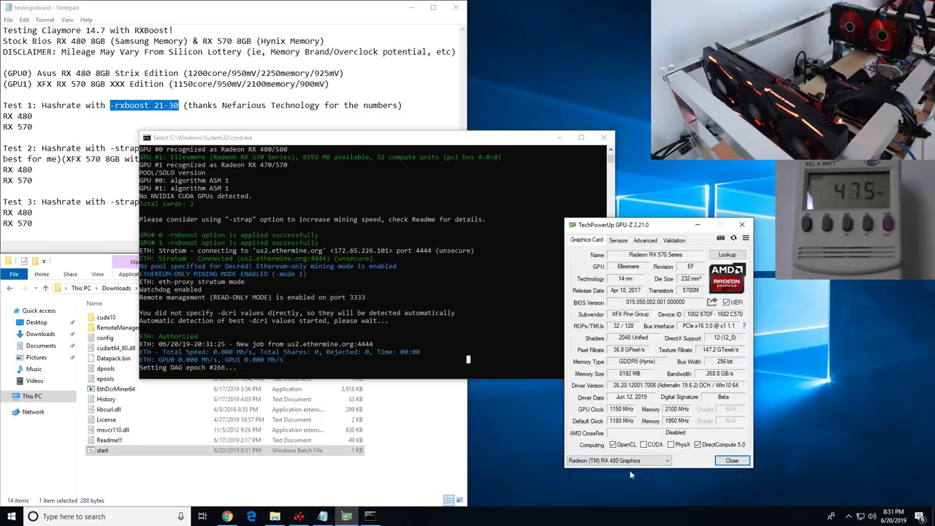
pyautogui.click(618, 240)
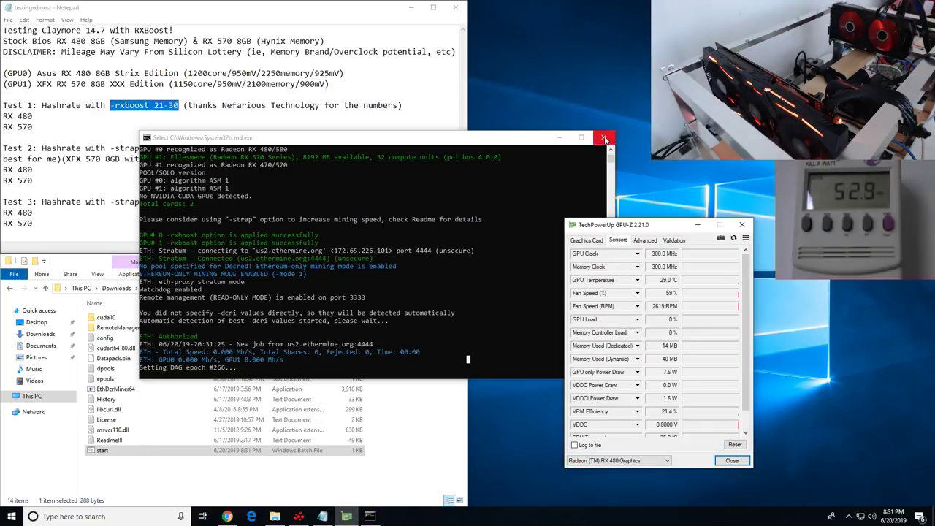
# Close the miner console to stop the first -rxboost run.
pyautogui.click(521, 181)
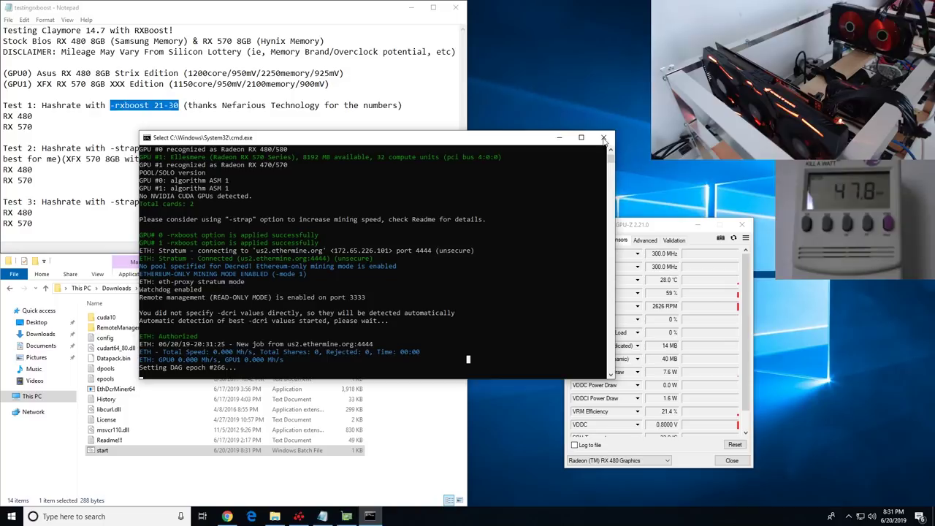
pyautogui.click(280, 120)
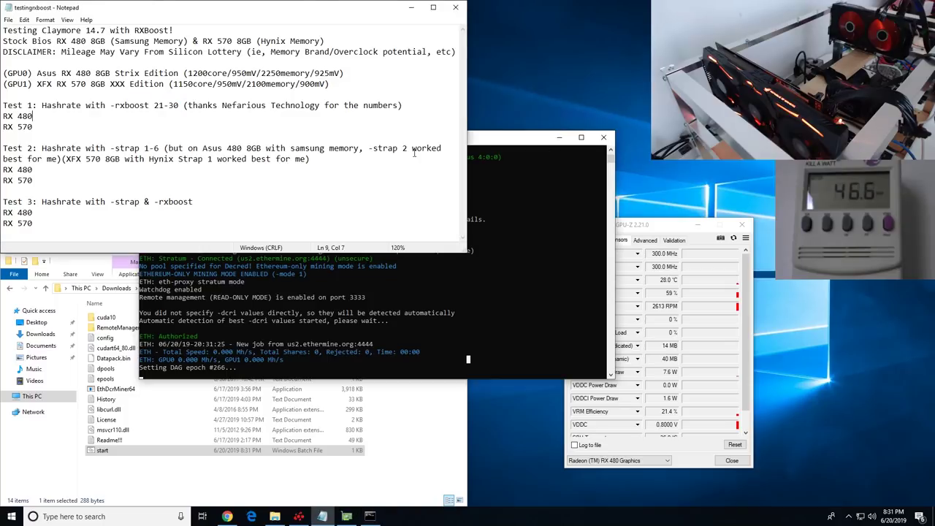
pyautogui.click(604, 138)
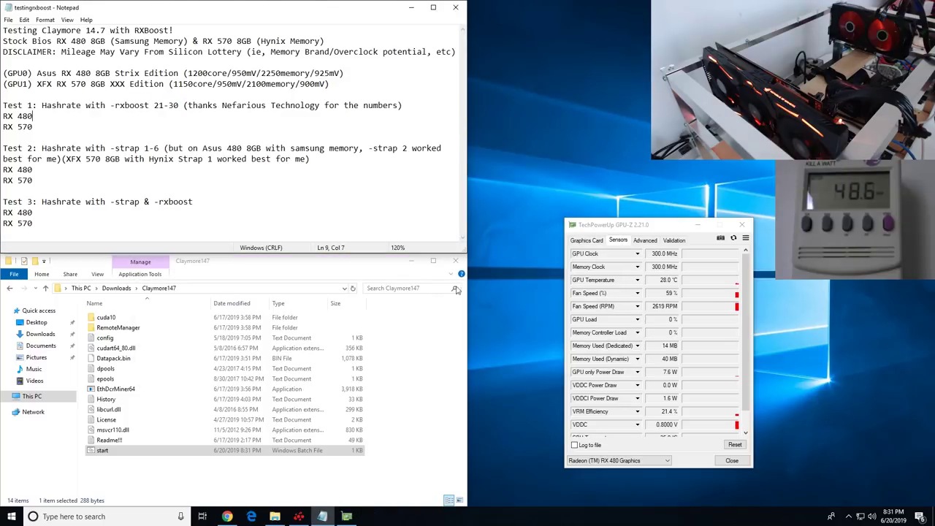
pyautogui.click(146, 474)
pyautogui.rightClick(101, 454)
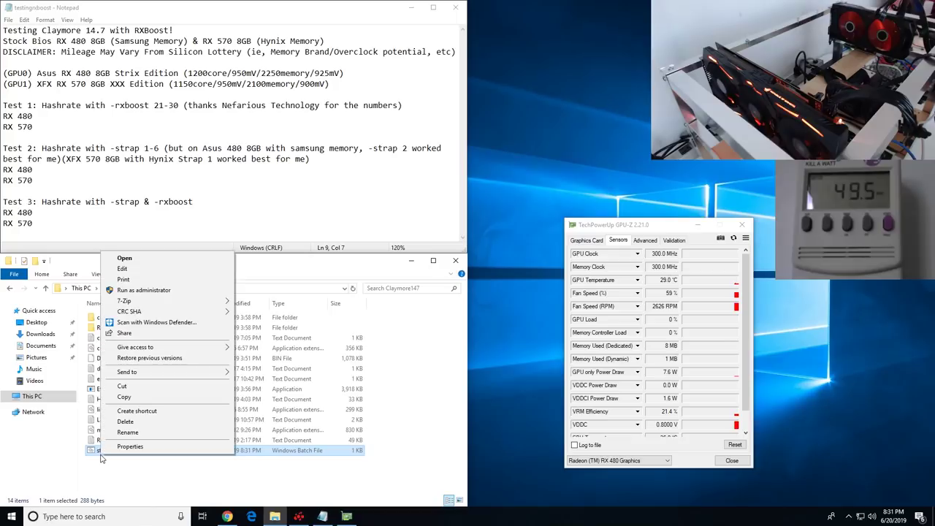
# Relaunch the start batch as administrator and lower the miner console while it climbs to about 61 Mh/s.
pyautogui.click(150, 290)
pyautogui.click(431, 321)
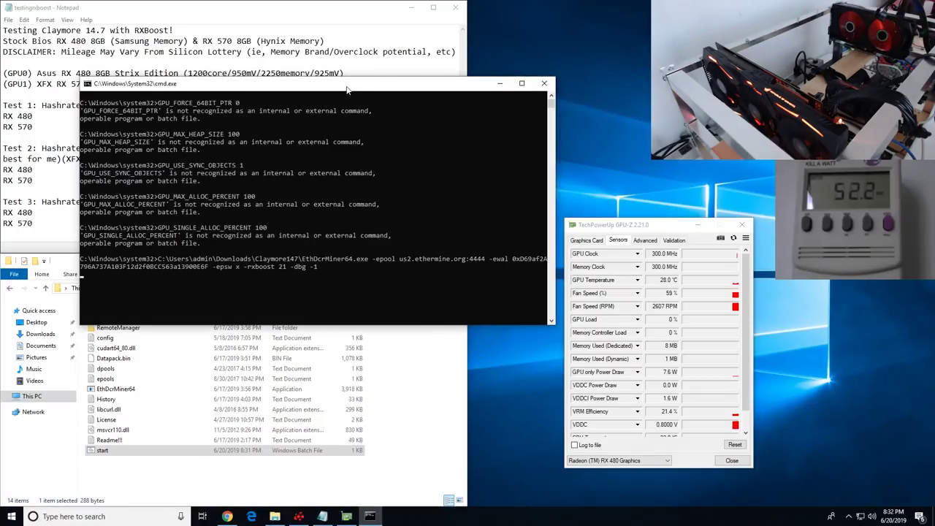
pyautogui.moveTo(347, 89); pyautogui.dragTo(352, 116)
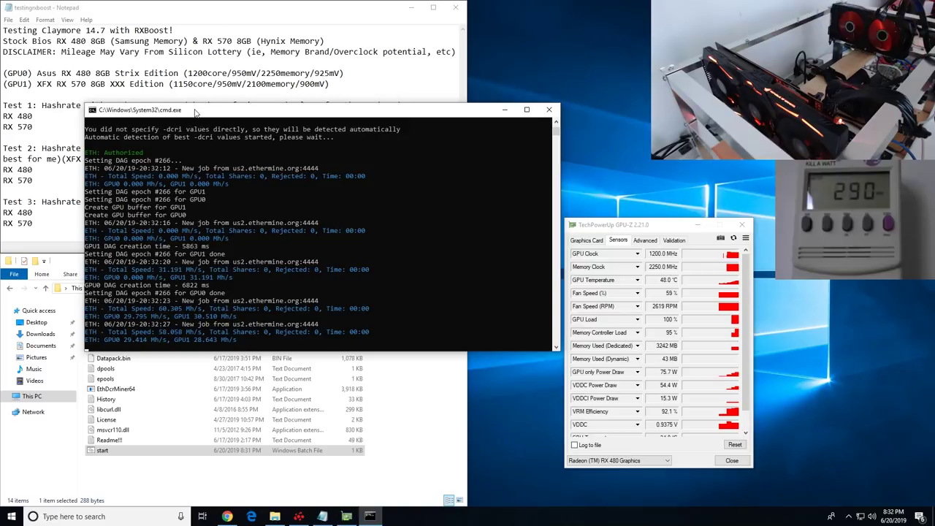
pyautogui.moveTo(198, 110); pyautogui.dragTo(182, 155)
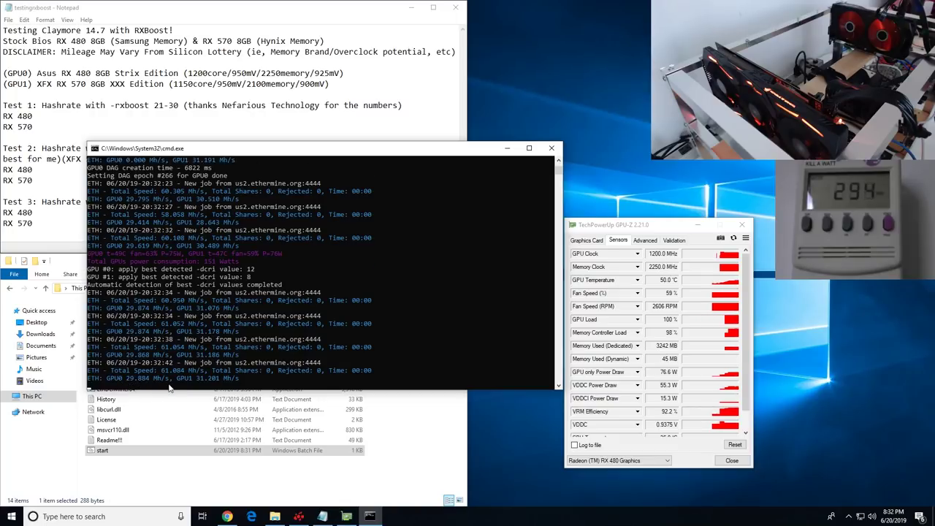
pyautogui.click(48, 118)
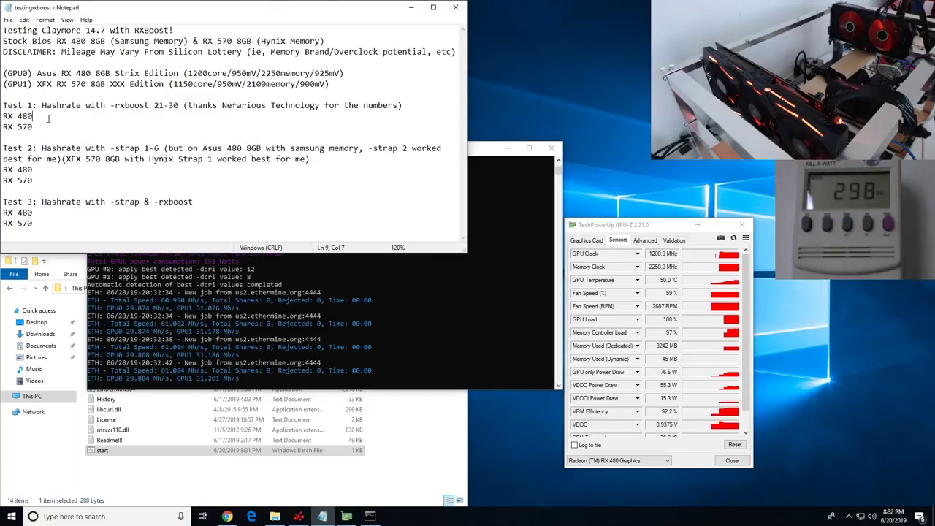
# Enter 29.8mh/s for RX 480 and 31.1mh/s for RX 570 under Test 1.
pyautogui.write('29.8')
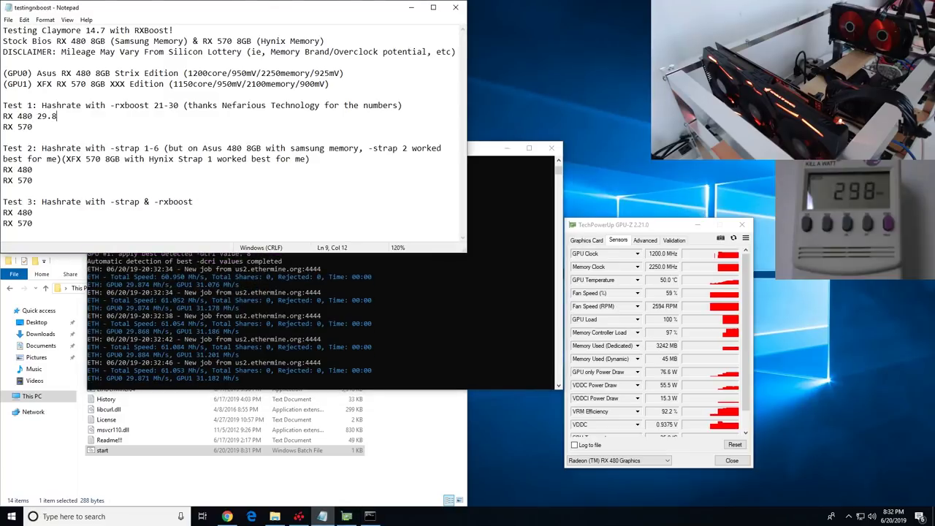
pyautogui.write('mh/s')
pyautogui.press('Down')
pyautogui.write('3')
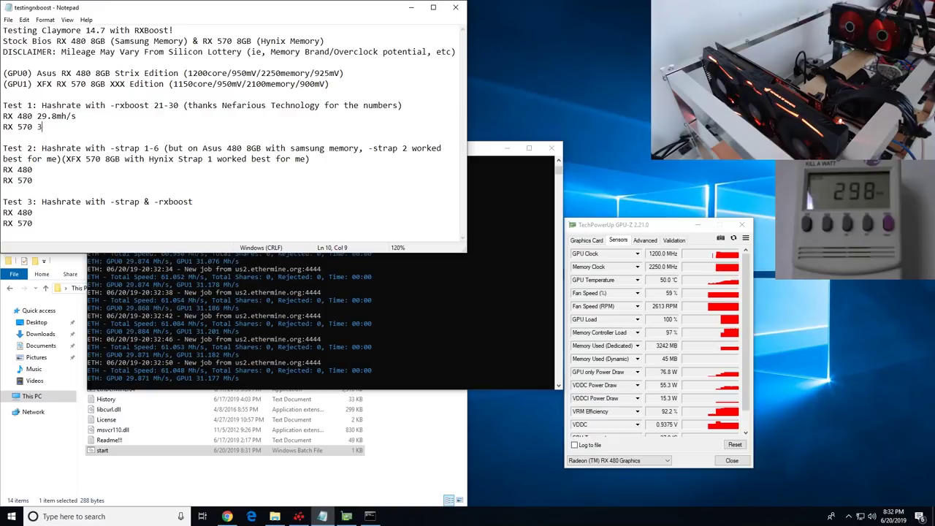
pyautogui.write('1.1mh/s')
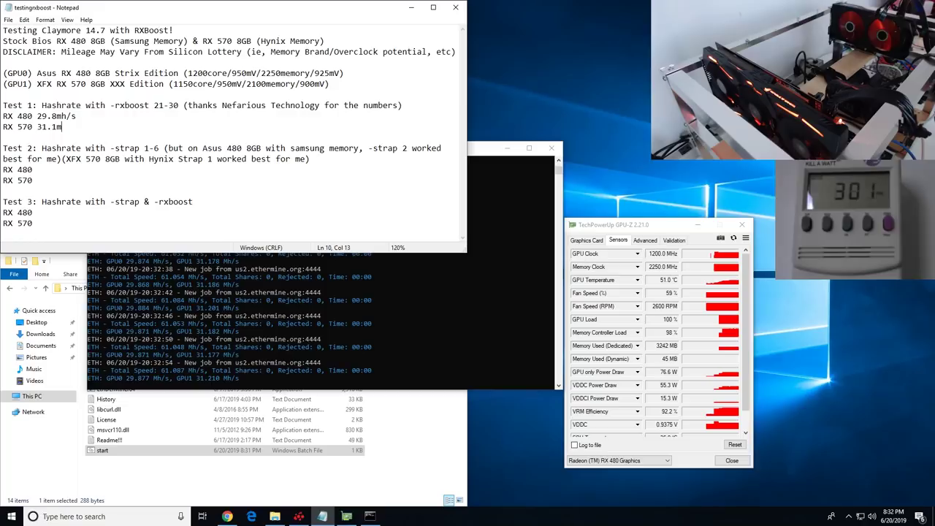
# Close the miner console to stop mining and mark the -strap 1-6 note under Test 2.
pyautogui.click(222, 315)
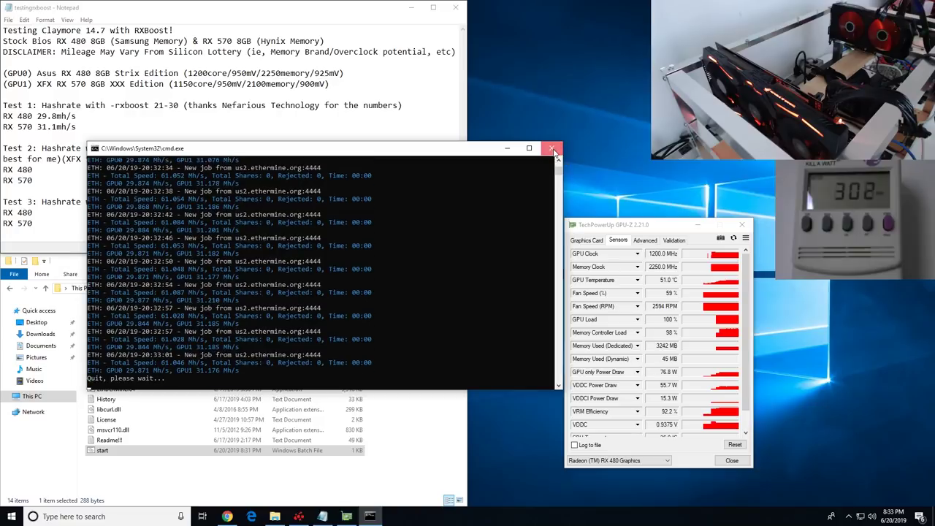
pyautogui.click(553, 149)
pyautogui.click(73, 178)
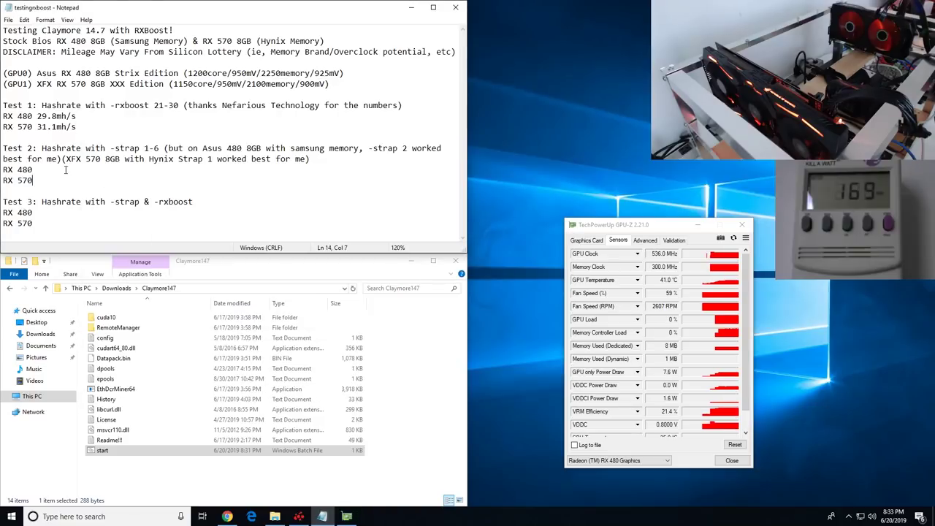
pyautogui.moveTo(110, 149); pyautogui.dragTo(158, 148)
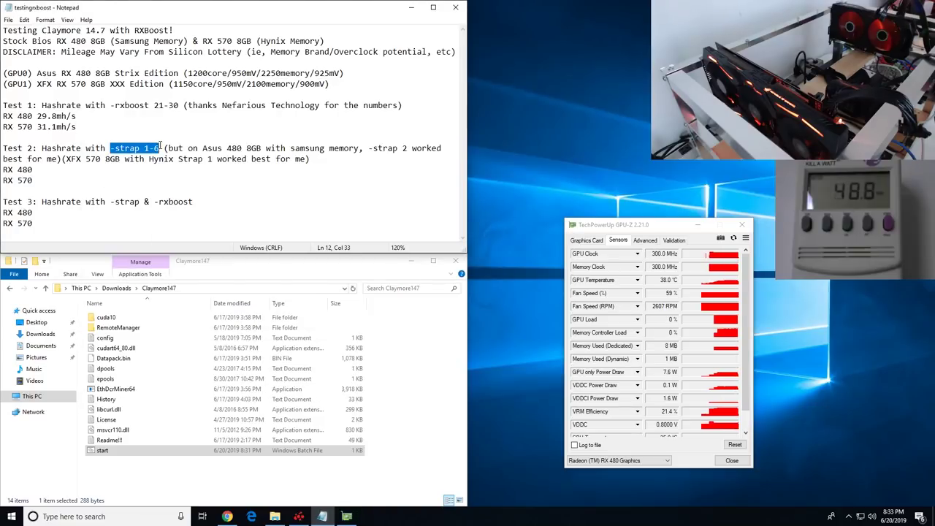
pyautogui.rightClick(99, 449)
# Replace rxboost 21 with strap 2,1 in the start batch's miner command.
pyautogui.click(123, 267)
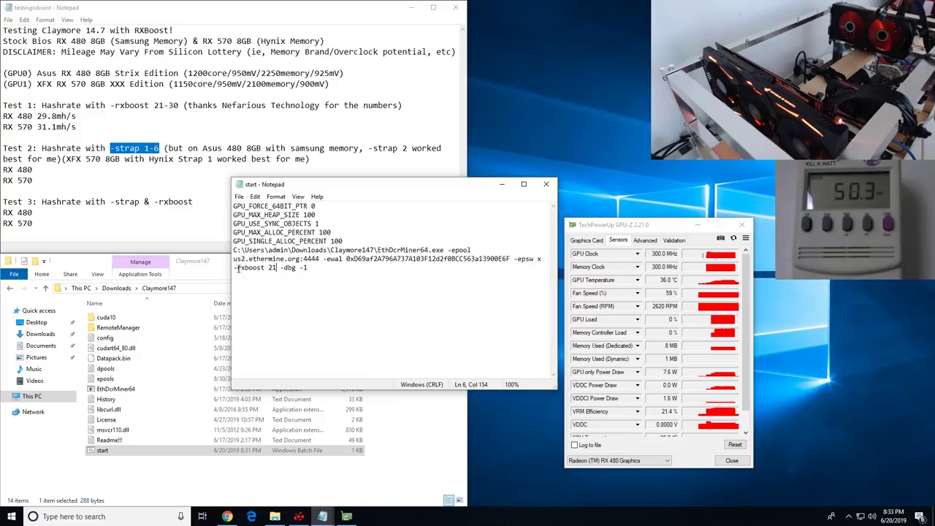
pyautogui.moveTo(277, 268); pyautogui.dragTo(238, 267)
pyautogui.write('strap ')
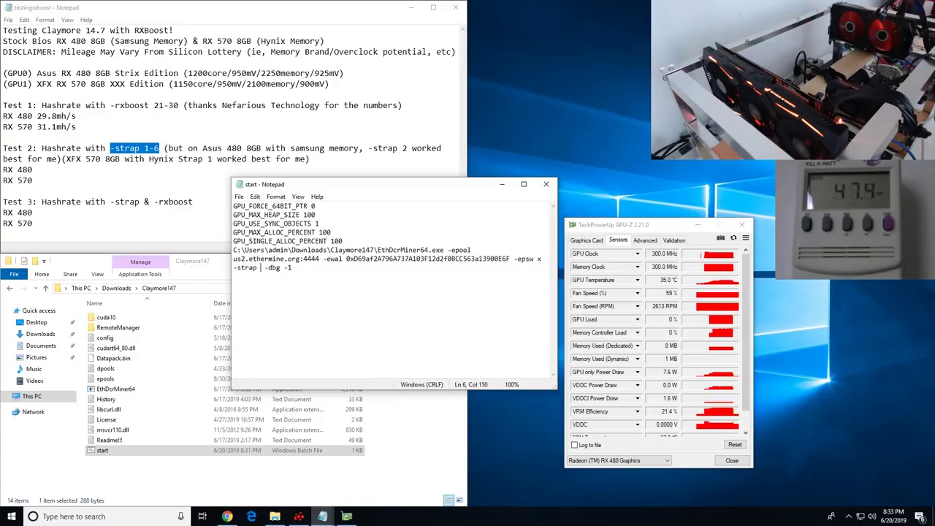
pyautogui.write('2,1')
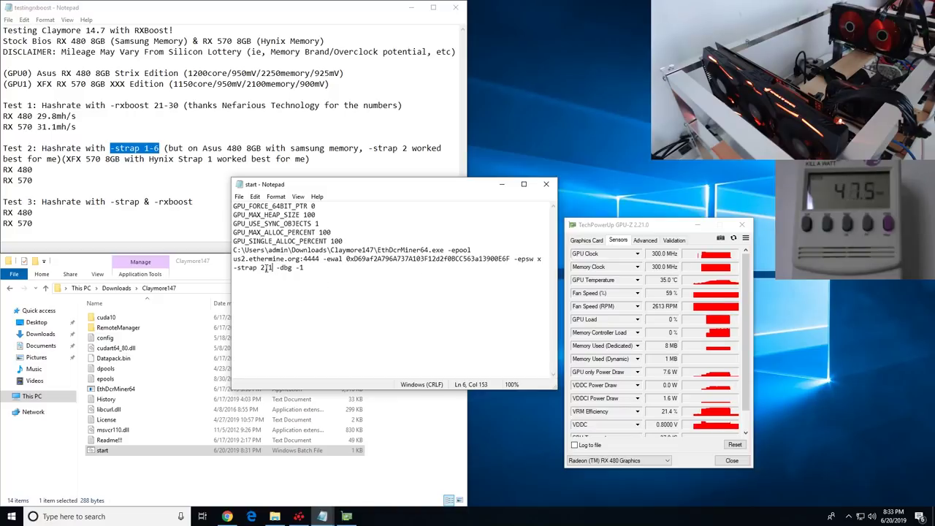
pyautogui.moveTo(266, 268); pyautogui.dragTo(260, 268)
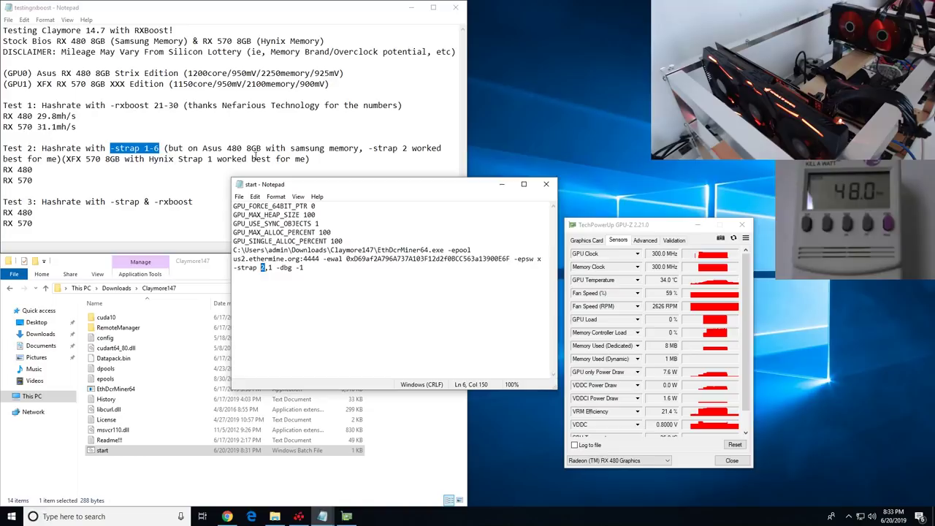
pyautogui.click(271, 267)
pyautogui.moveTo(271, 267); pyautogui.dragTo(267, 268)
# Save the edited start batch and close its editor.
pyautogui.moveTo(70, 159); pyautogui.dragTo(135, 159)
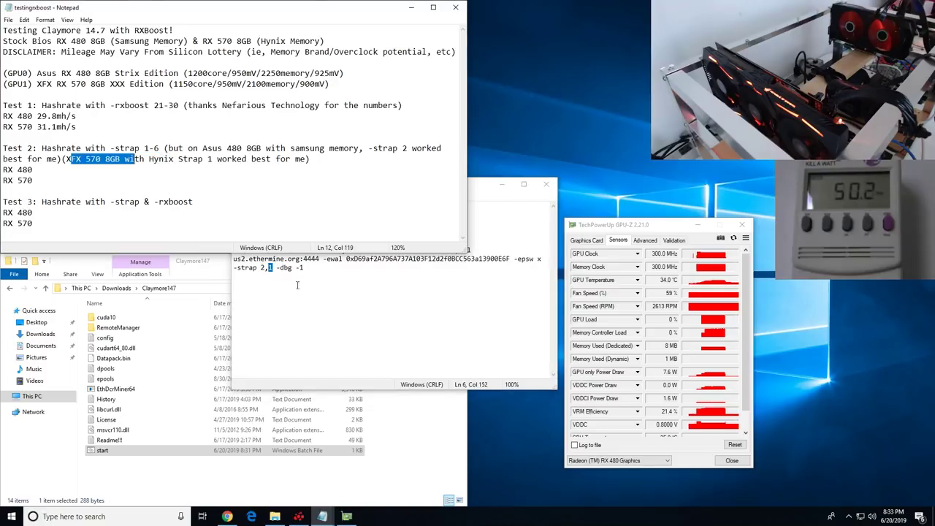
pyautogui.click(297, 284)
pyautogui.click(239, 197)
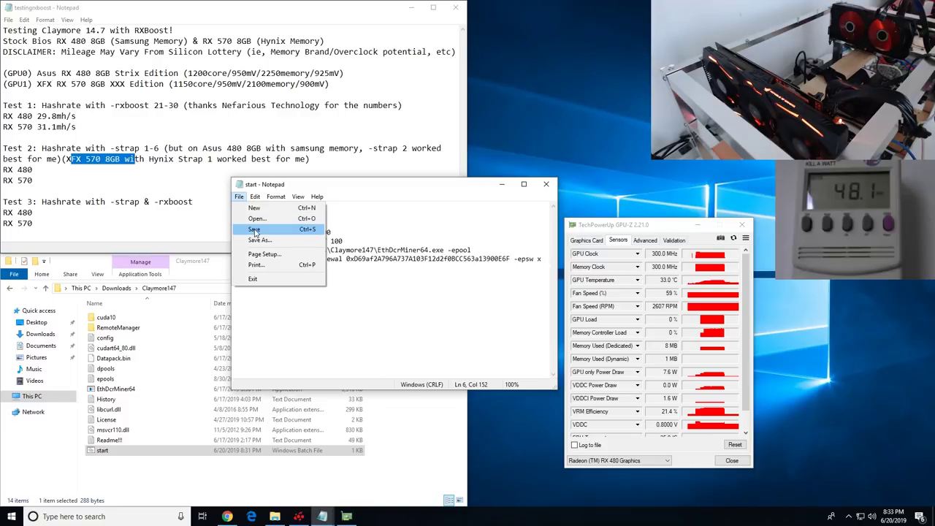
pyautogui.click(253, 231)
pyautogui.click(395, 258)
pyautogui.click(545, 183)
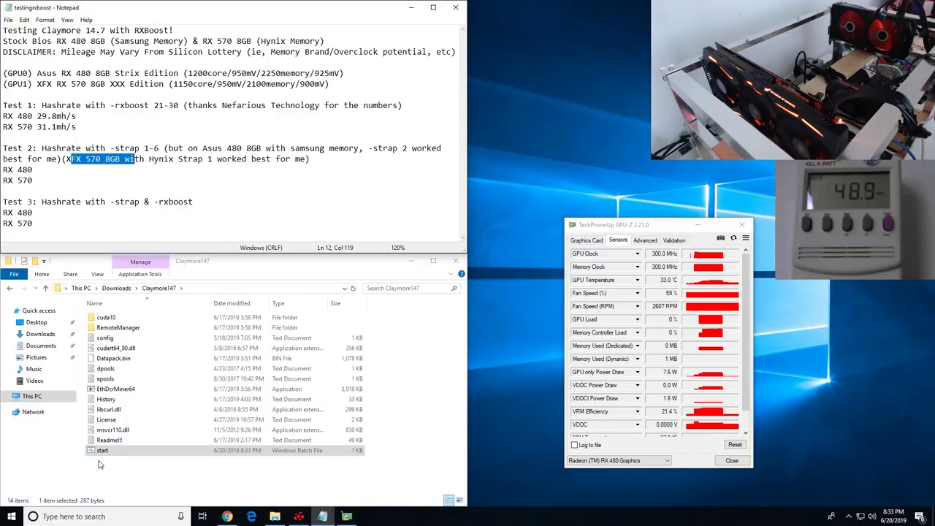
# Run the start batch as administrator and move the miner console to the upper right.
pyautogui.rightClick(104, 453)
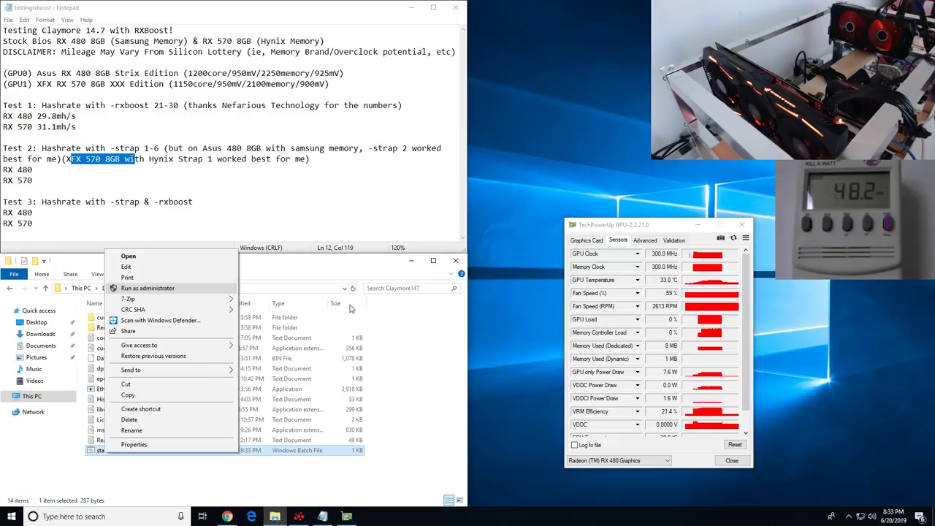
pyautogui.click(142, 286)
pyautogui.click(409, 319)
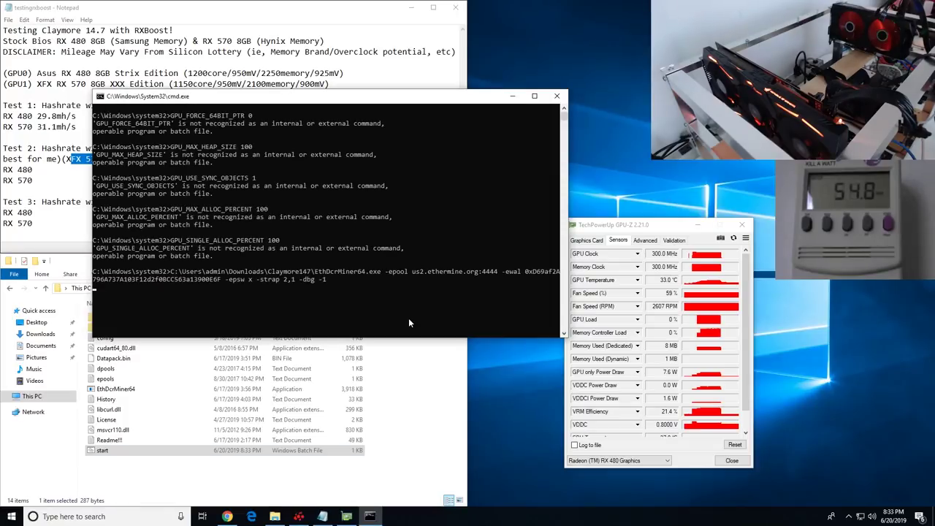
pyautogui.moveTo(338, 100); pyautogui.dragTo(322, 243)
pyautogui.click(273, 179)
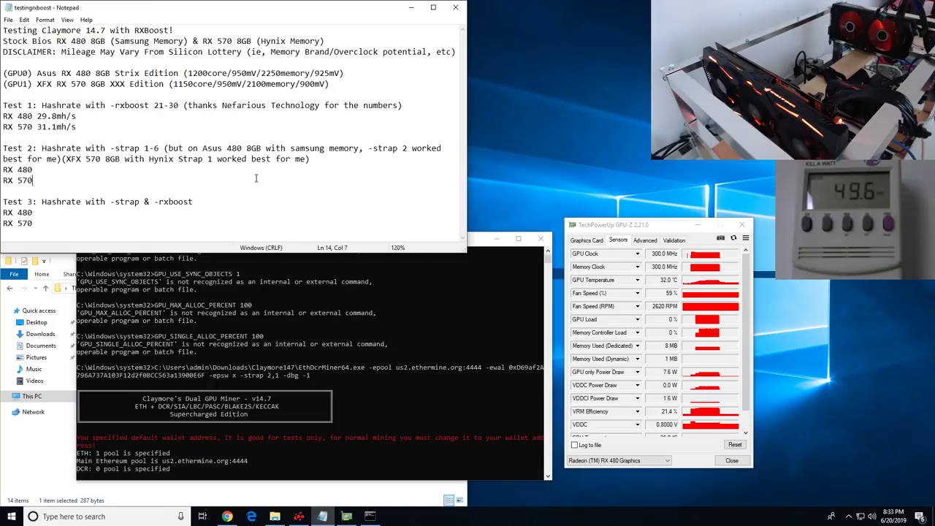
pyautogui.click(478, 249)
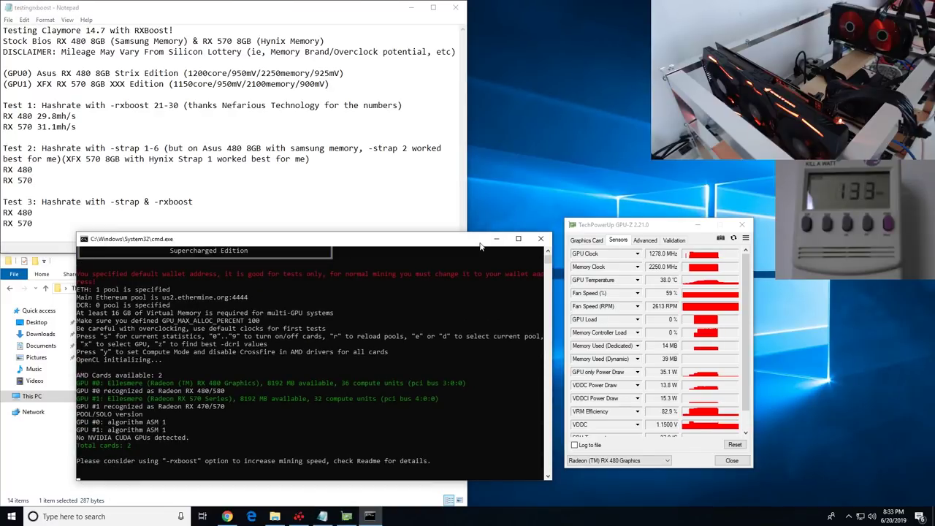
pyautogui.moveTo(480, 246); pyautogui.dragTo(590, 113)
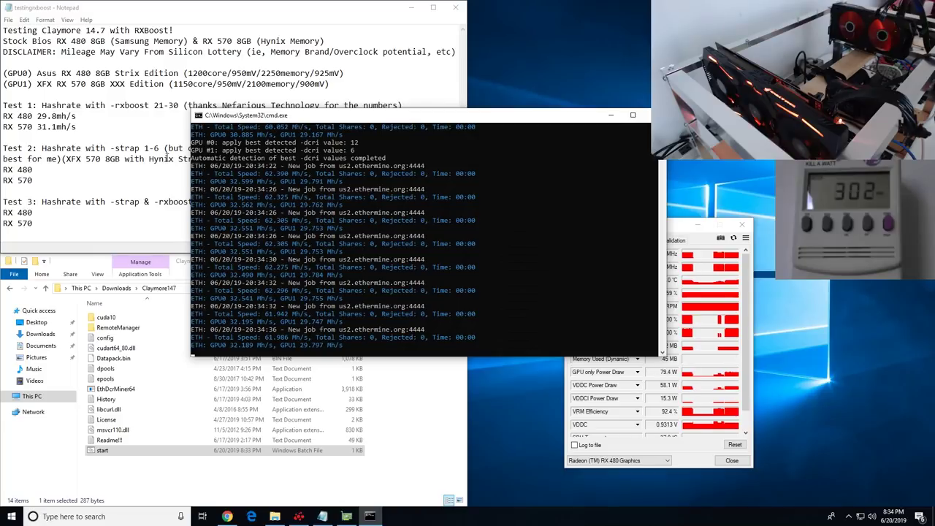
# Move the miner console to uncover GPU-Z while hashrates settle near 62.3 Mh/s total.
pyautogui.moveTo(447, 119); pyautogui.dragTo(353, 136)
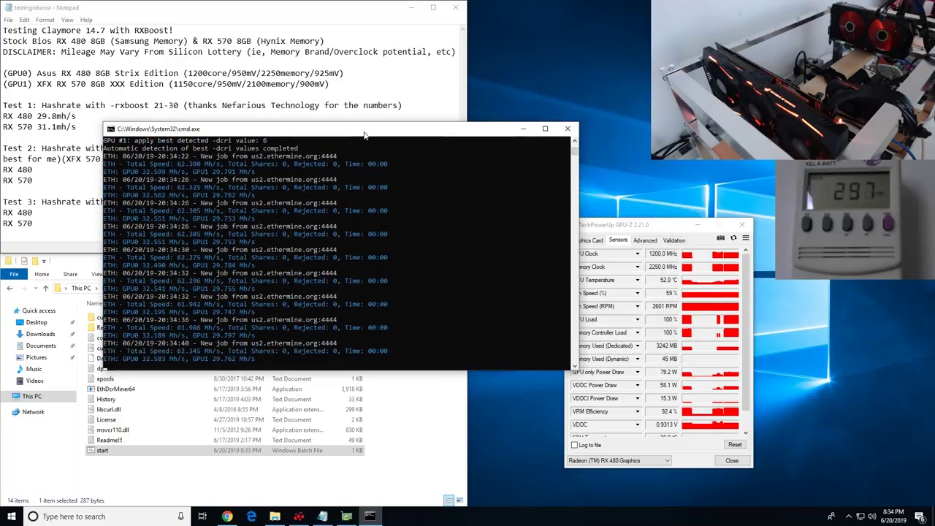
pyautogui.click(45, 170)
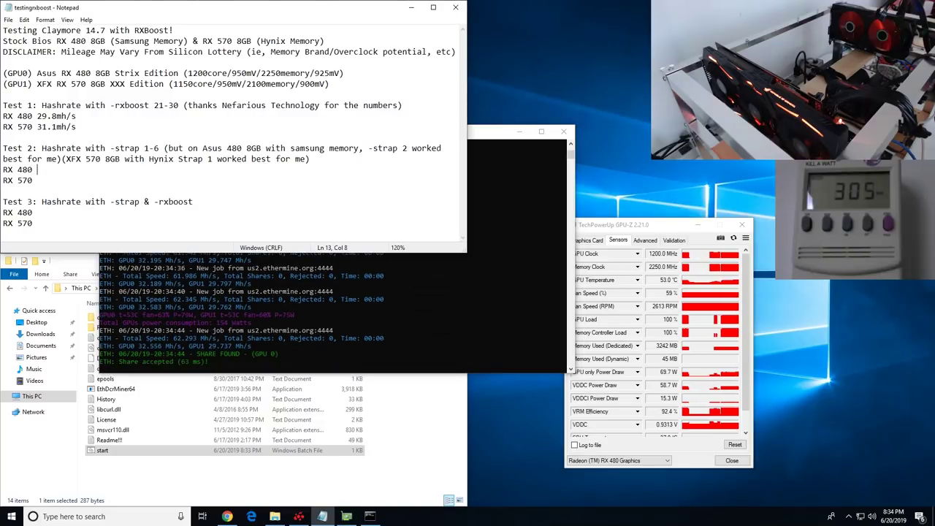
# Enter 32.59mh/s for RX 480 and 29.8mh/s for RX 570 under Test 2, then close the miner.
pyautogui.write('32.')
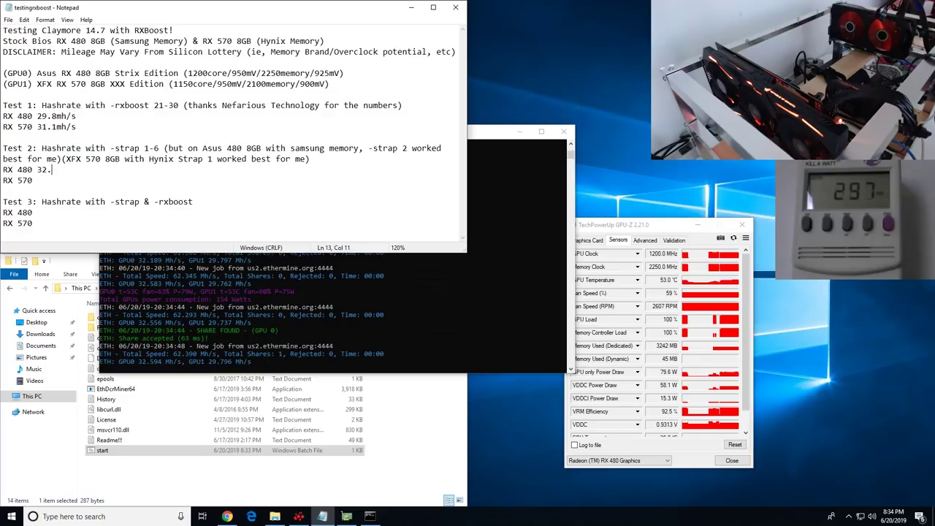
pyautogui.write('59mh/s')
pyautogui.press('Down')
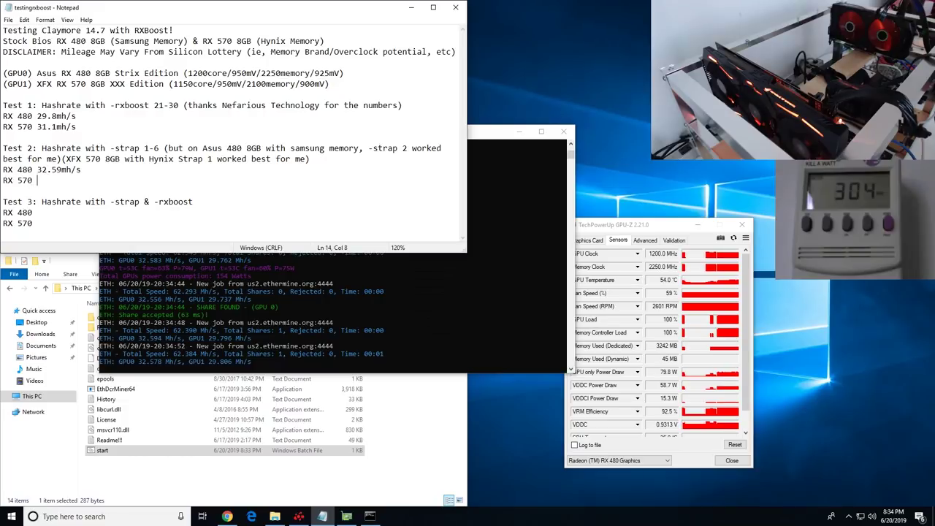
pyautogui.write('29.')
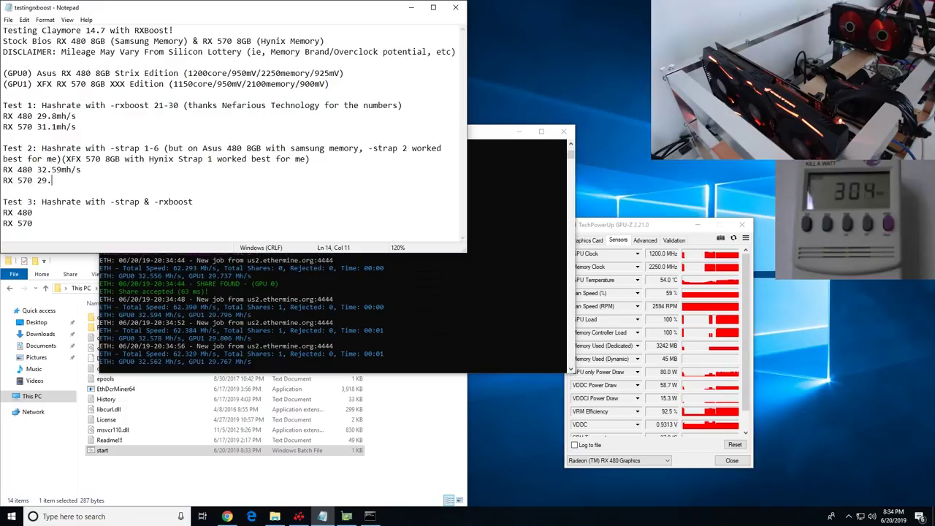
pyautogui.write('8mh/s')
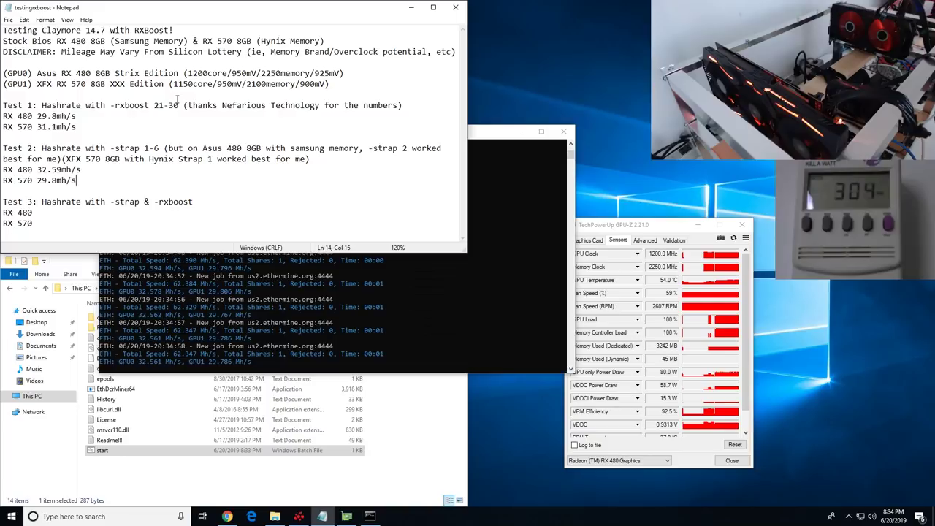
pyautogui.click(371, 291)
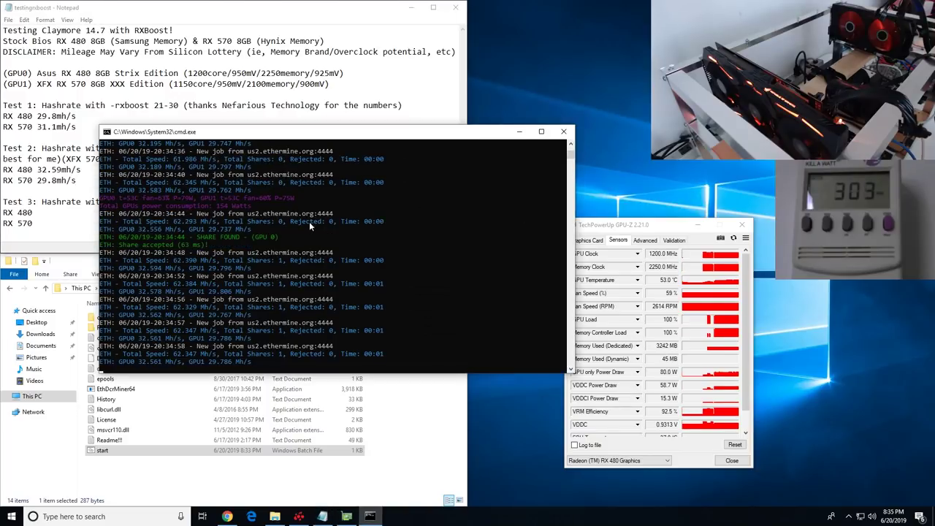
pyautogui.click(563, 131)
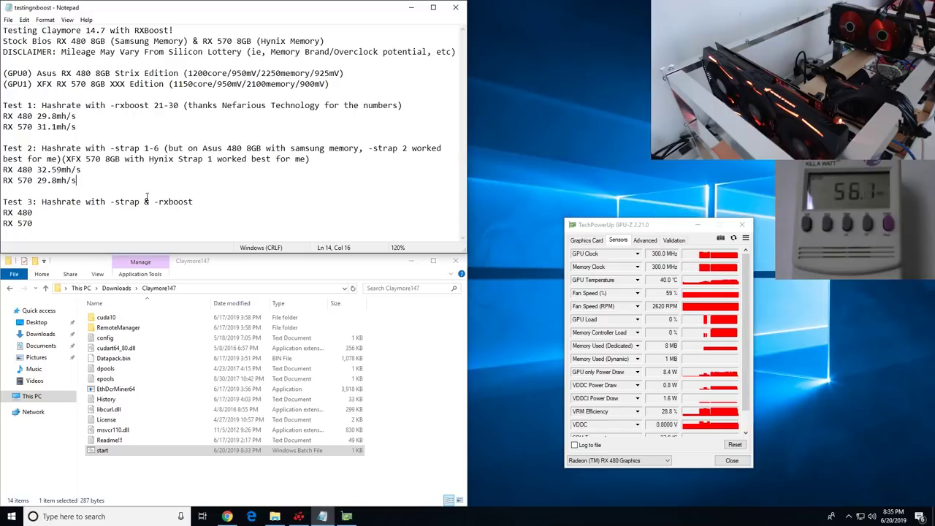
# Highlight the combined Test 3 settings line and briefly bring up the start batch's options.
pyautogui.moveTo(130, 202); pyautogui.dragTo(193, 202)
pyautogui.click(102, 451)
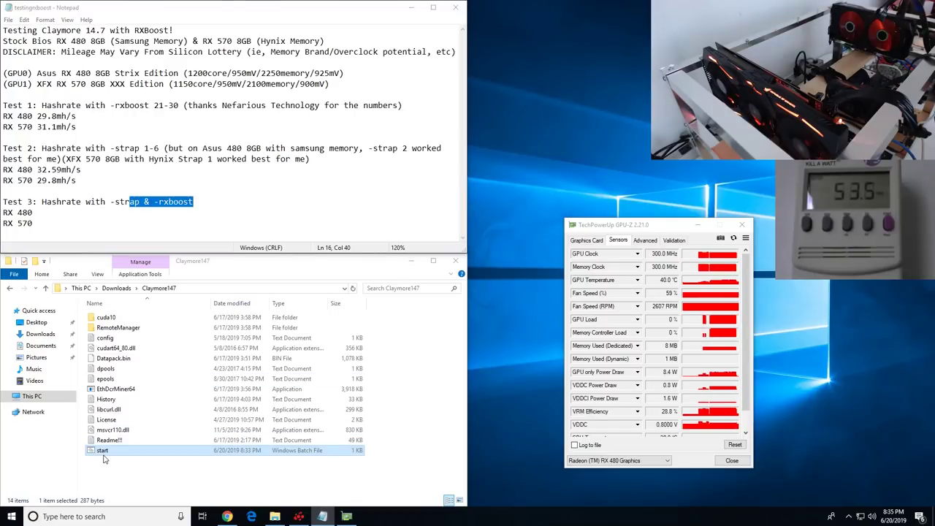
pyautogui.rightClick(168, 450)
pyautogui.click(91, 181)
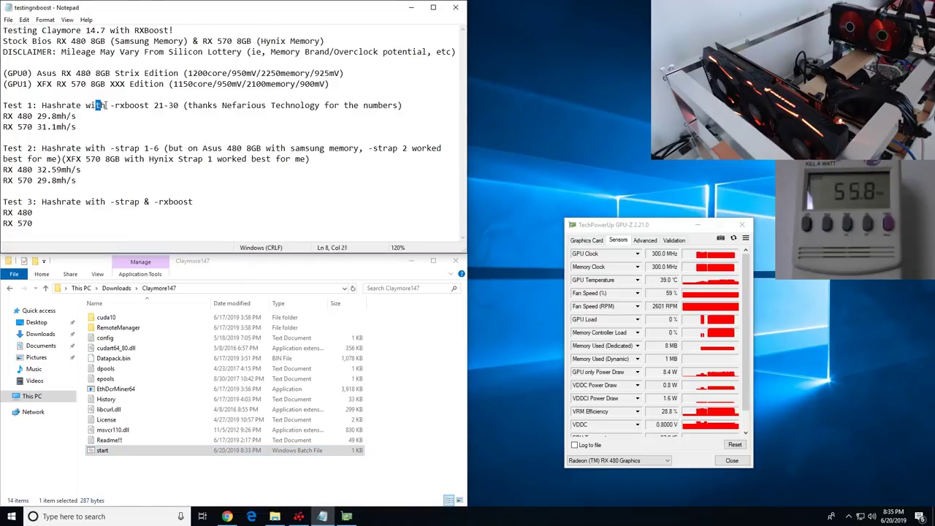
# Review Test 1 by highlighting its rxboost setting and the RX 480 and RX 570 hashrates.
pyautogui.moveTo(95, 105); pyautogui.dragTo(179, 105)
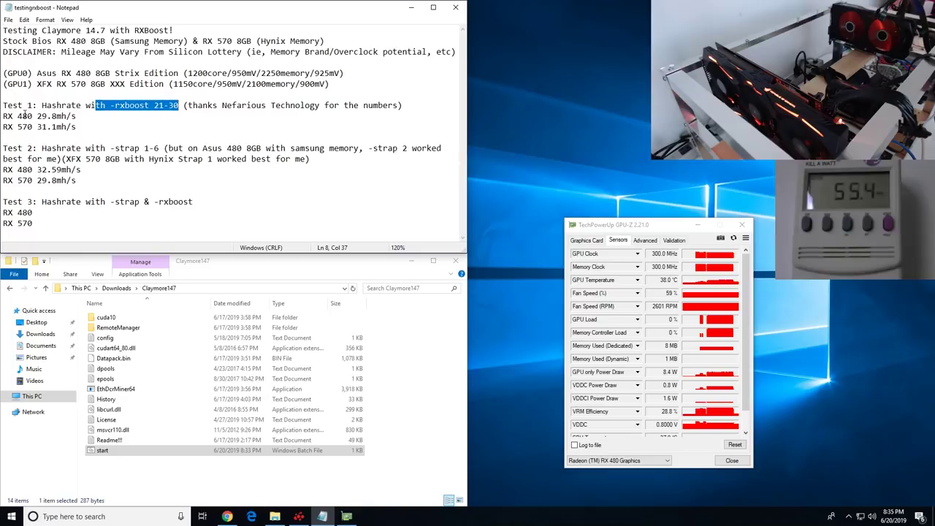
pyautogui.moveTo(37, 117); pyautogui.dragTo(78, 115)
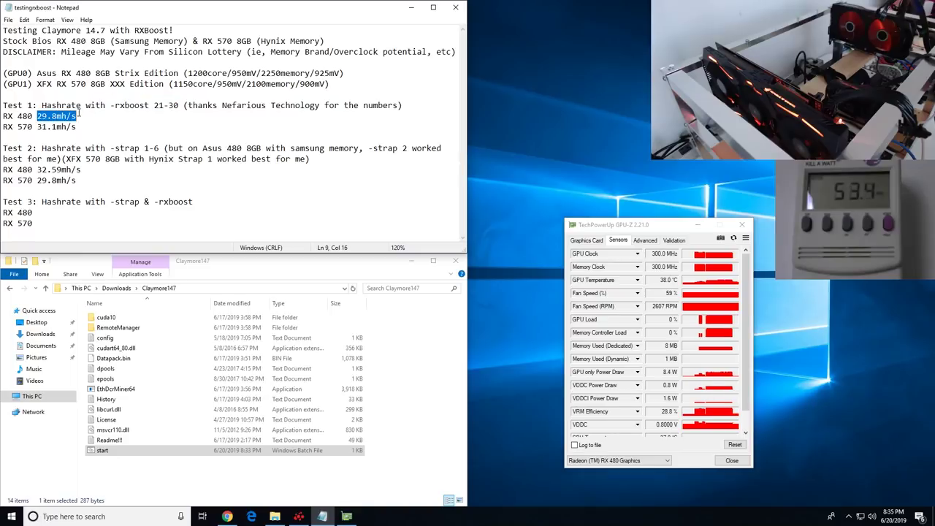
pyautogui.click(85, 118)
pyautogui.moveTo(22, 126); pyautogui.dragTo(77, 129)
pyautogui.click(88, 148)
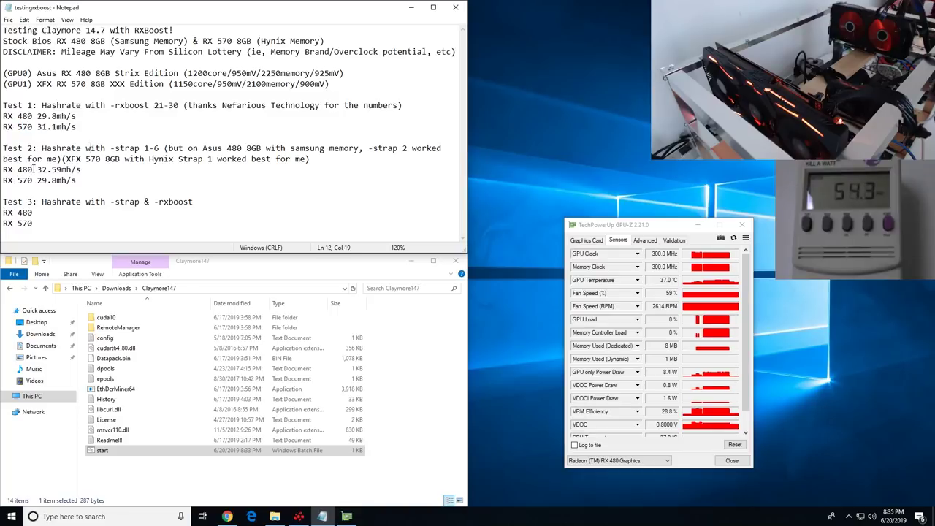
# Review Test 2 by highlighting its strap values and both cards' strap hashrates.
pyautogui.moveTo(34, 169); pyautogui.dragTo(76, 181)
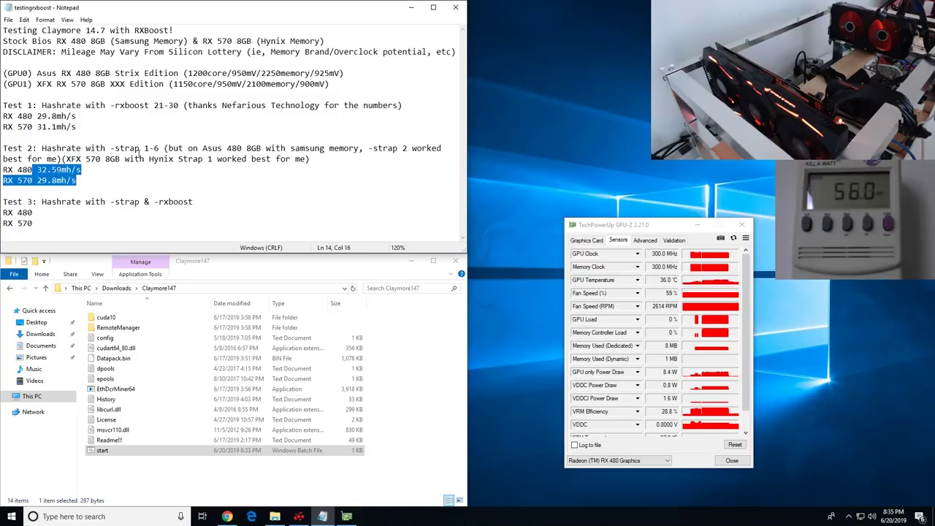
pyautogui.moveTo(149, 150); pyautogui.dragTo(108, 150)
pyautogui.click(41, 170)
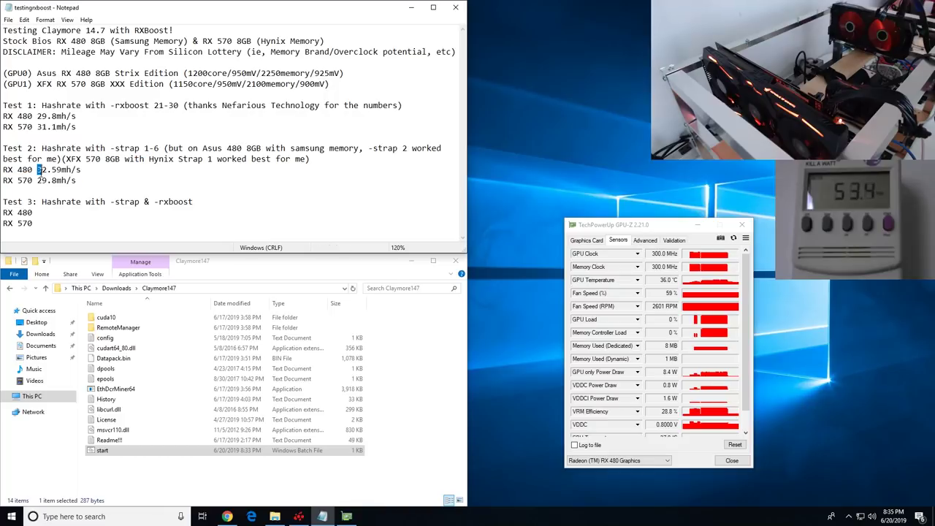
pyautogui.moveTo(38, 169); pyautogui.dragTo(71, 171)
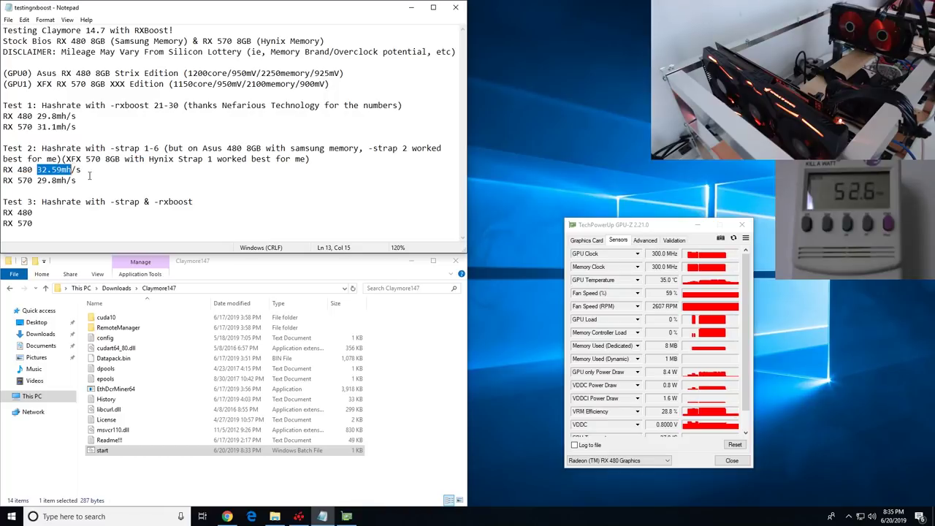
pyautogui.click(31, 188)
pyautogui.moveTo(12, 180); pyautogui.dragTo(64, 182)
pyautogui.click(82, 184)
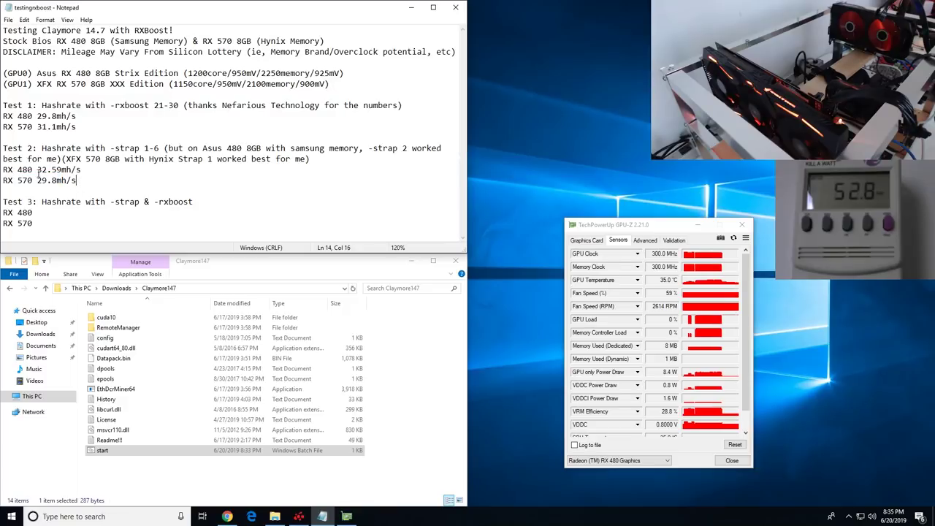
# Compare the RX 480's 32.59mh/s Test 2 result with Test 1, then select the start batch.
pyautogui.moveTo(37, 170); pyautogui.dragTo(81, 169)
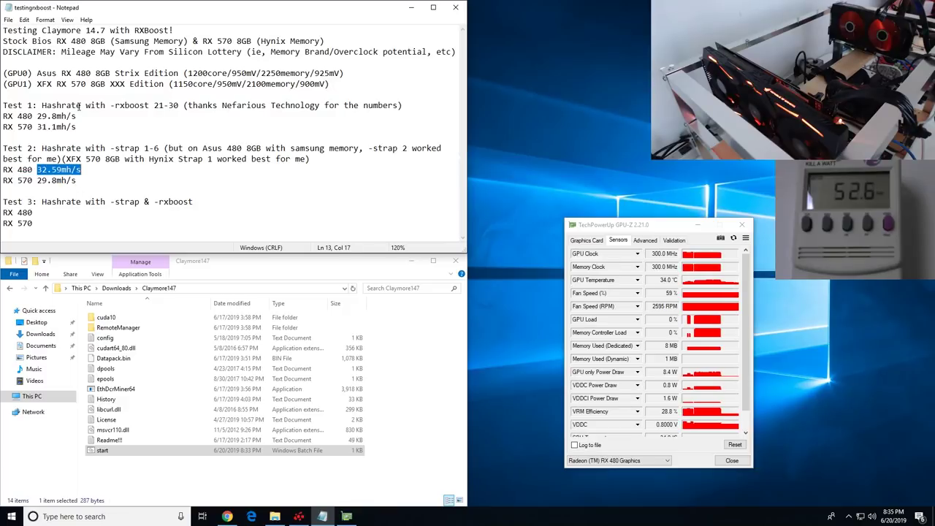
pyautogui.moveTo(76, 116); pyautogui.dragTo(34, 116)
pyautogui.click(78, 201)
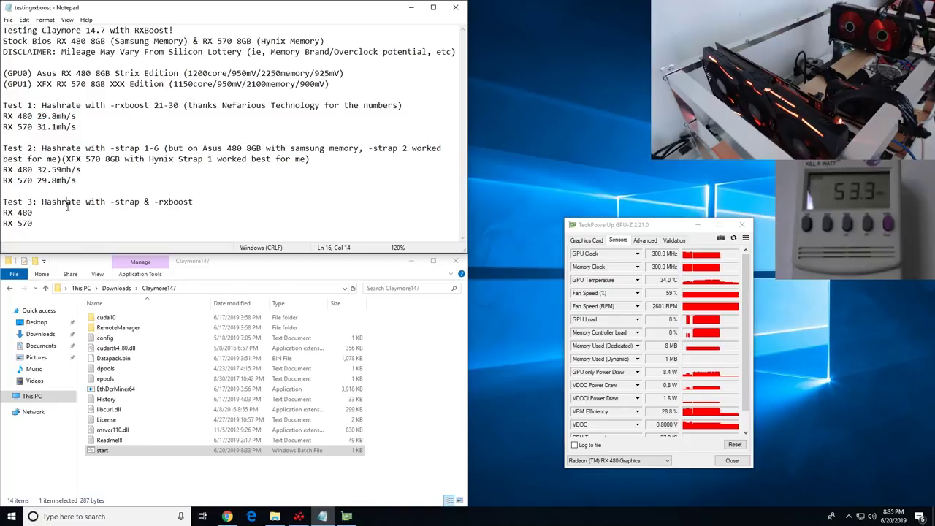
pyautogui.click(100, 450)
pyautogui.rightClick(99, 450)
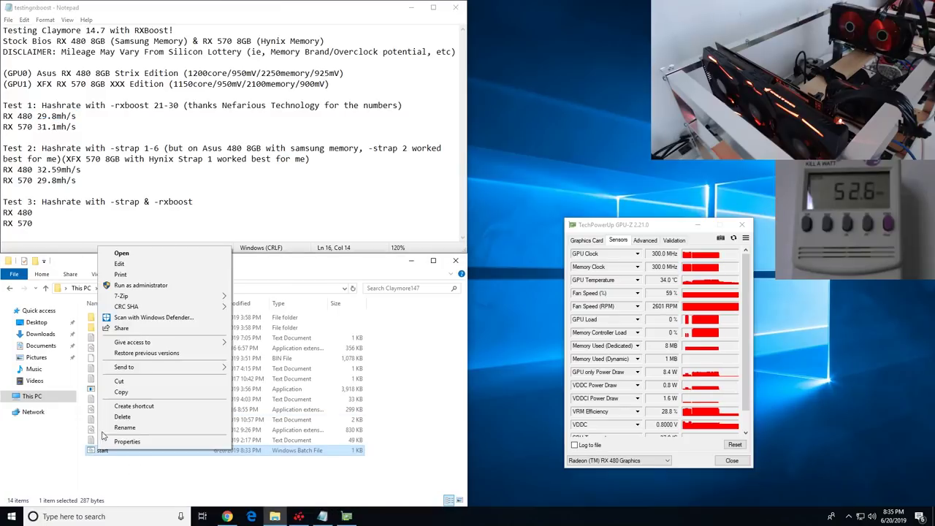
# Append -rxboost 21 after -strap 2,1 in the start batch and save it.
pyautogui.click(130, 264)
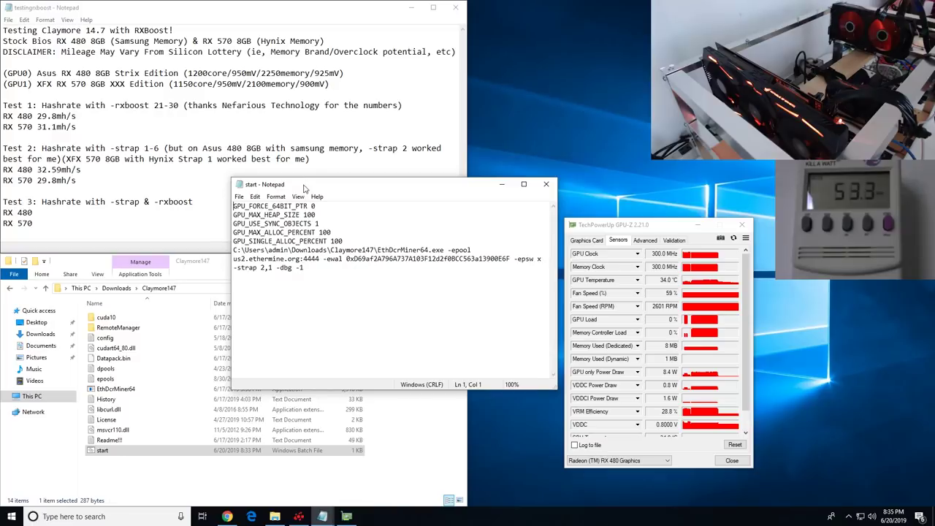
pyautogui.moveTo(305, 188); pyautogui.dragTo(230, 236)
pyautogui.click(196, 317)
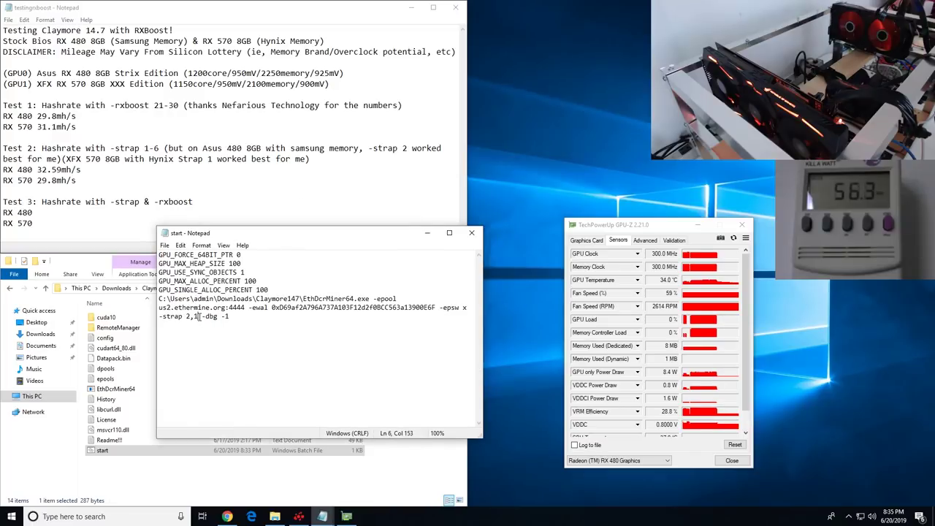
pyautogui.write('2,1 ')
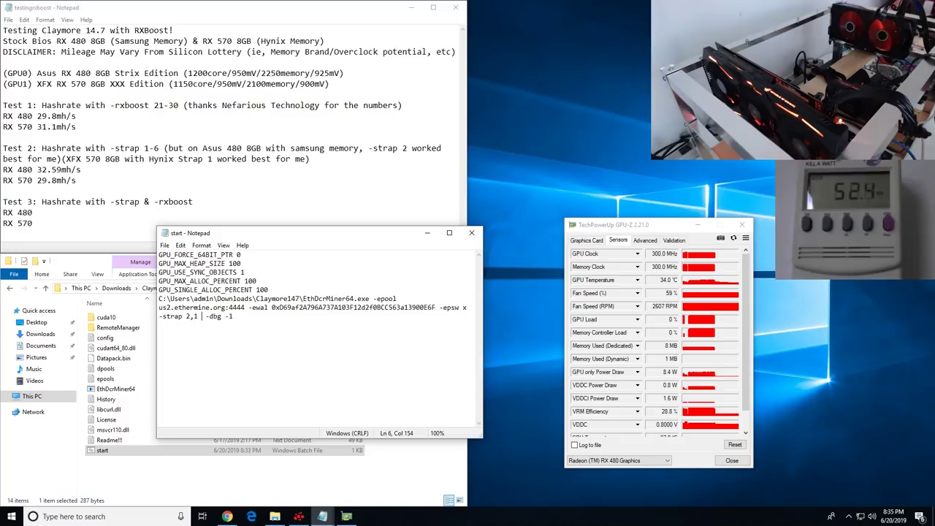
pyautogui.write('-rxboost 21')
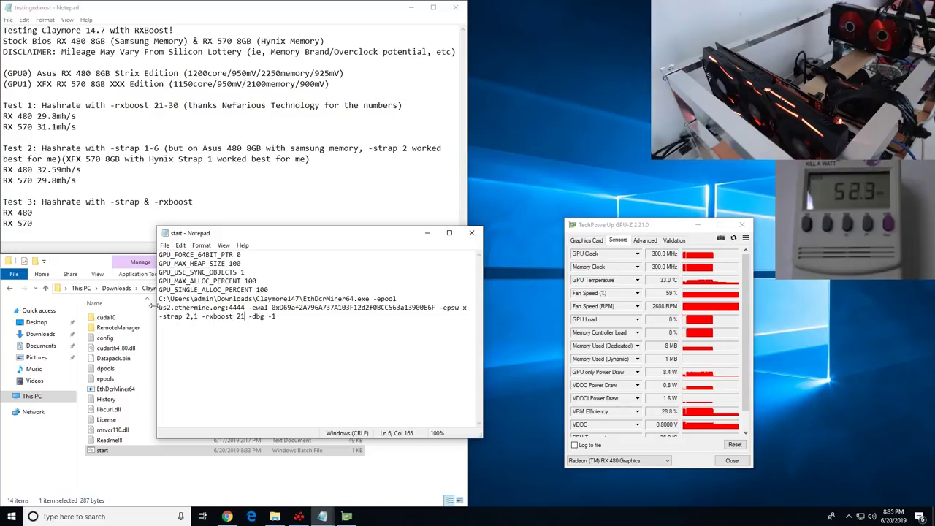
pyautogui.click(165, 246)
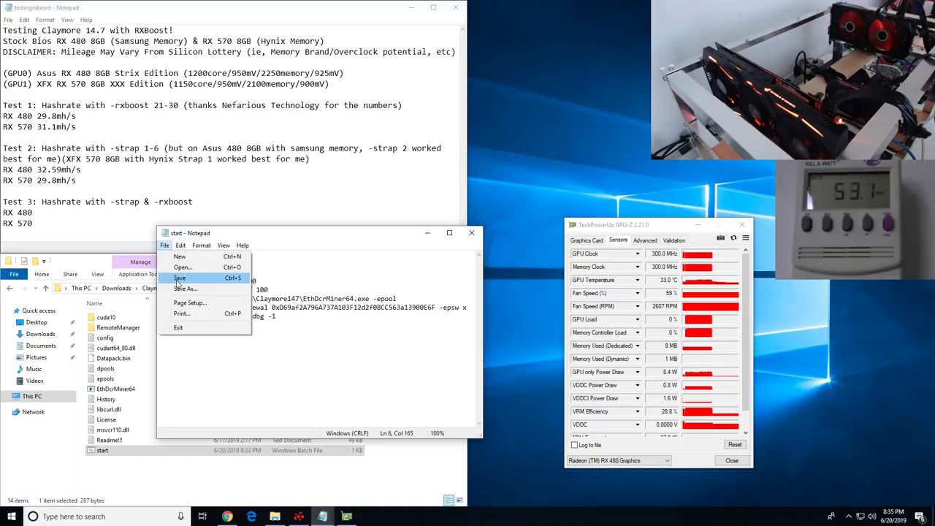
pyautogui.click(179, 279)
# Highlight the strap values 2,1 in the batch and the strap range 1-6 in the notes.
pyautogui.hotkey('shift', 'Left')
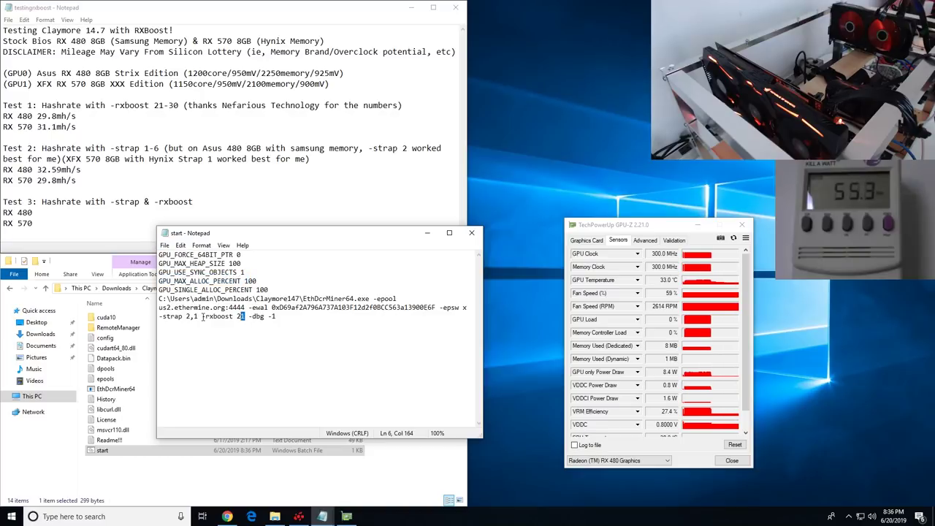
pyautogui.doubleClick(192, 316)
pyautogui.moveTo(144, 148); pyautogui.dragTo(158, 148)
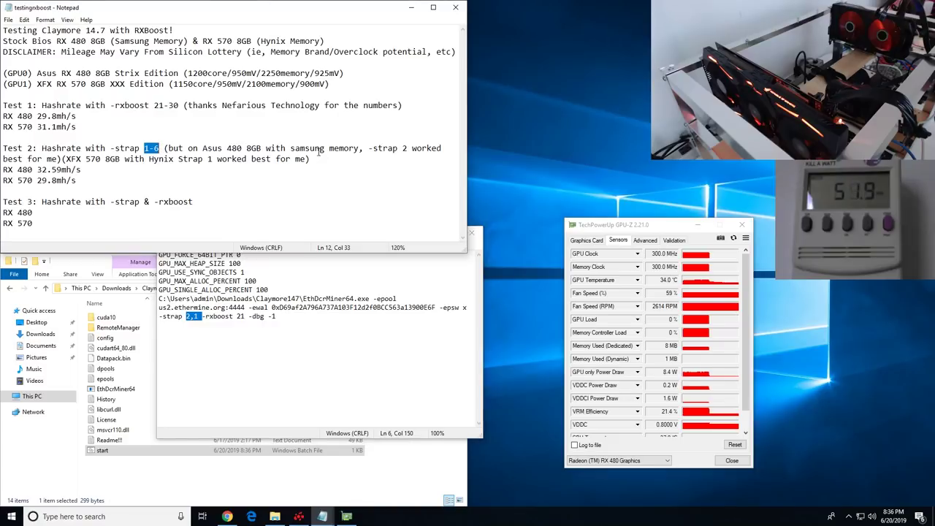
pyautogui.click(290, 316)
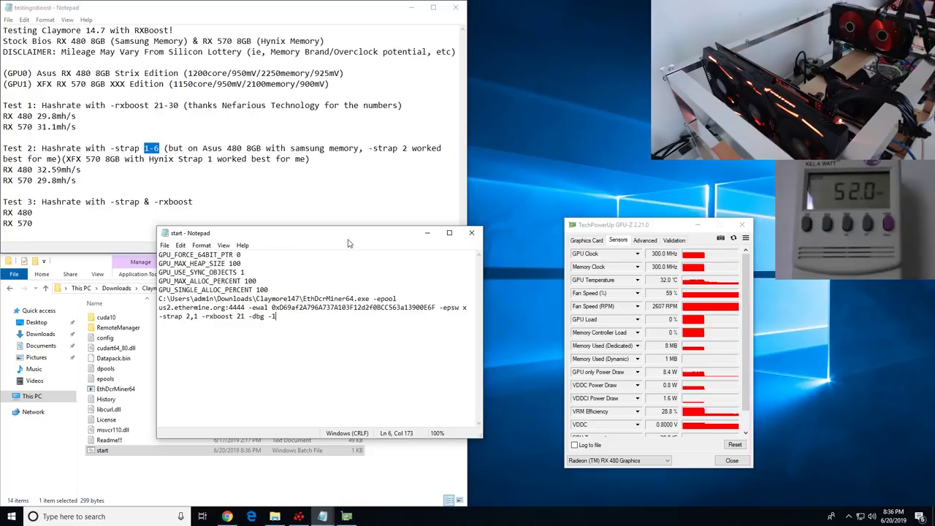
# Save the batch again, close it, and run start as administrator.
pyautogui.moveTo(180, 230); pyautogui.dragTo(189, 218)
pyautogui.click(173, 232)
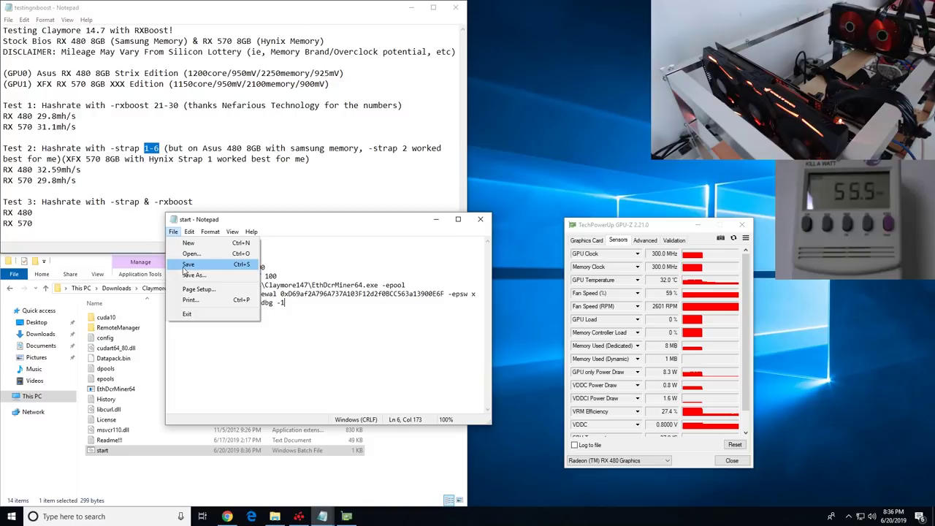
pyautogui.click(189, 264)
pyautogui.click(480, 220)
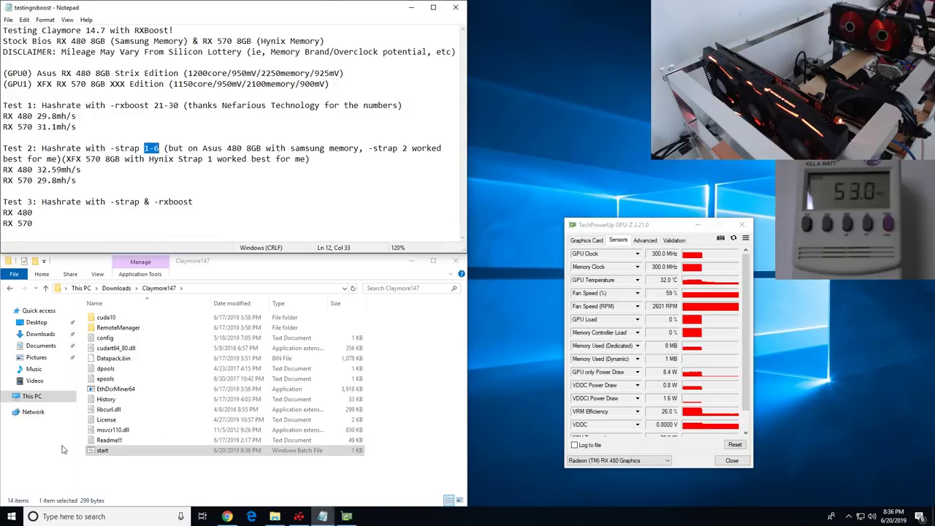
pyautogui.rightClick(101, 449)
pyautogui.click(141, 285)
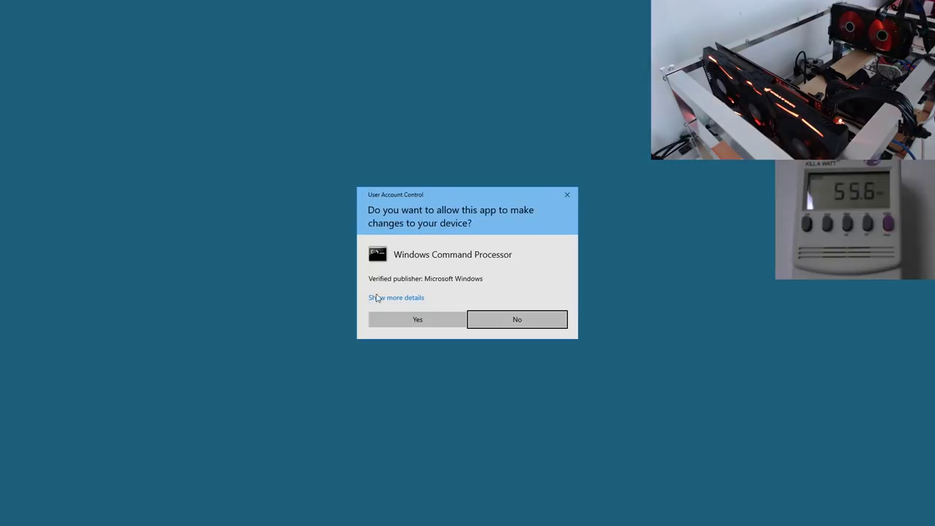
# Approve the UAC prompt and let Test 3 mining reach about 64.3 Mh/s (GPU0 33.181, GPU1 31.122).
pyautogui.click(385, 323)
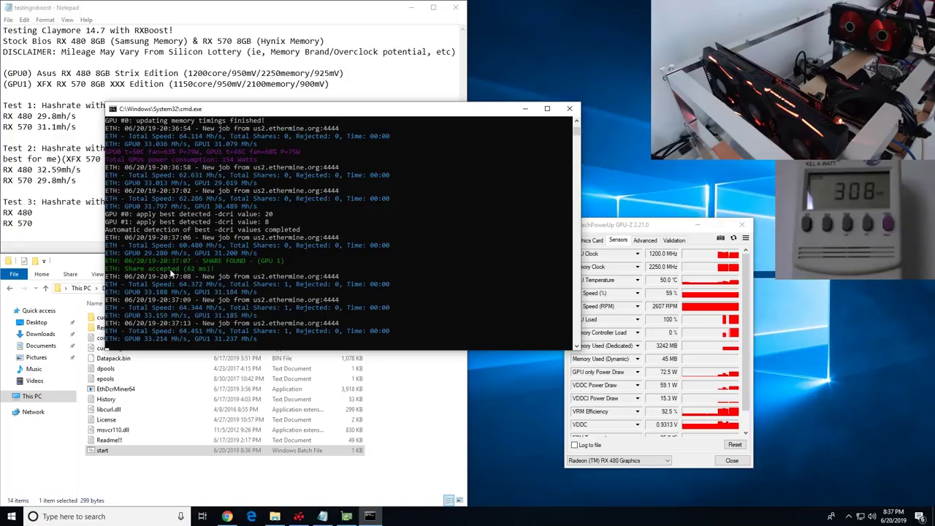
pyautogui.click(58, 214)
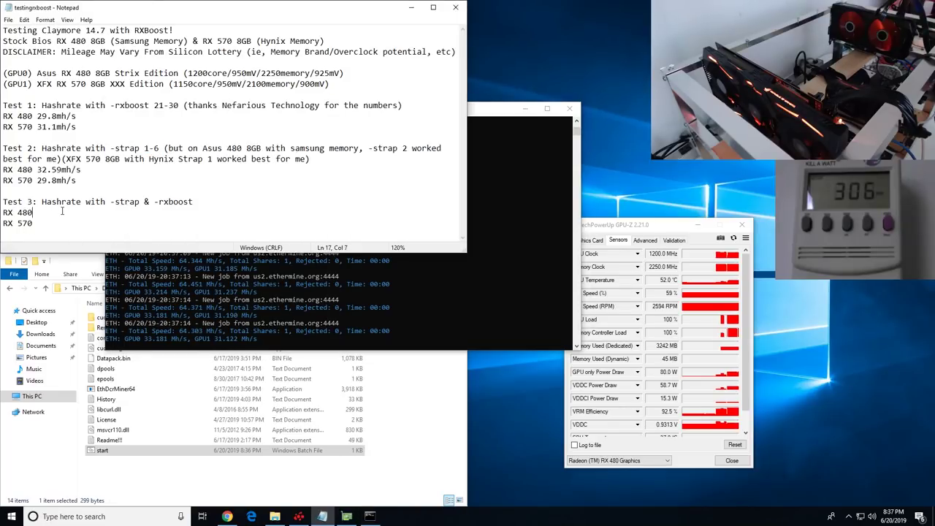
# Enter 33.2mh/s for RX 480 and 31.2mh/s for RX 570 under Test 3.
pyautogui.write('3')
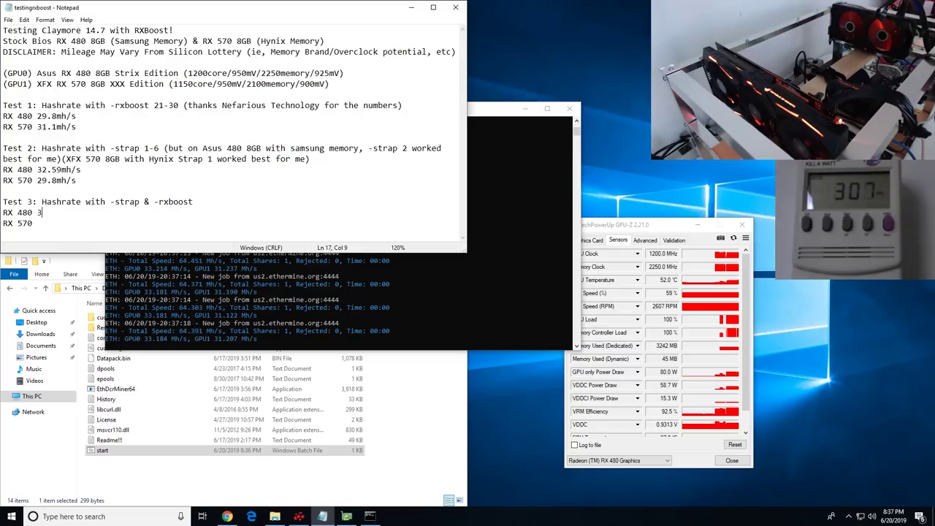
pyautogui.write('3.2mh/s')
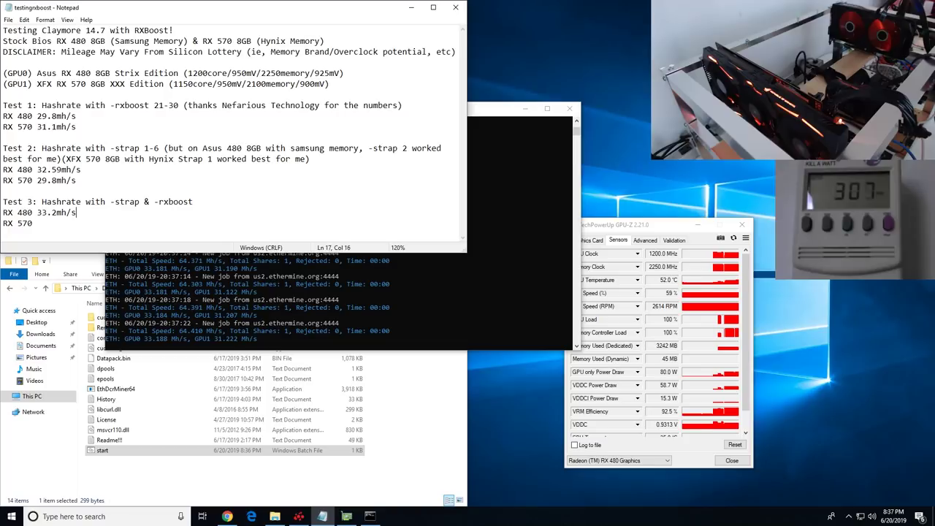
pyautogui.press('Down')
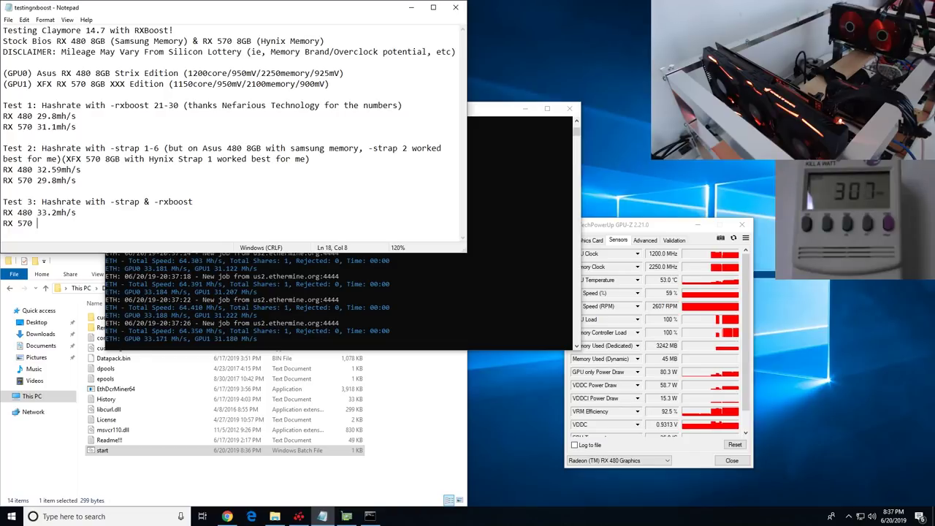
pyautogui.write('31.')
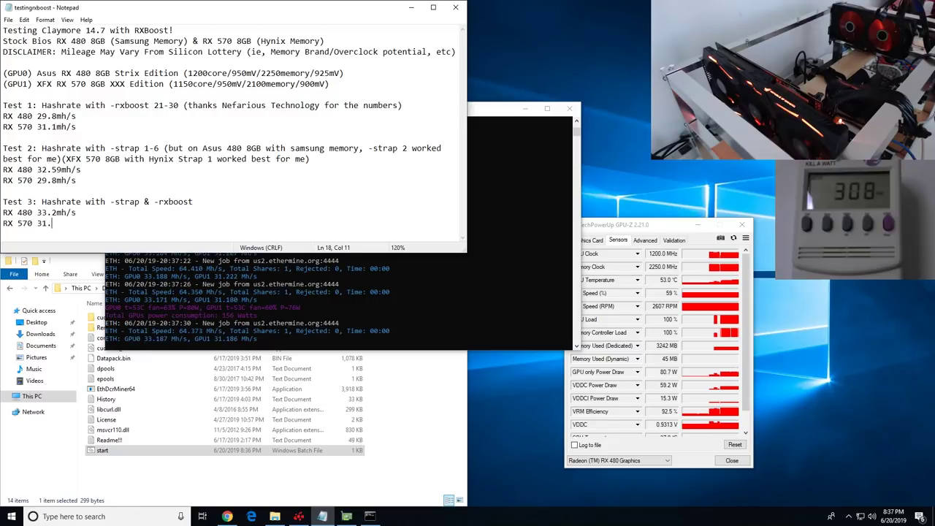
pyautogui.write('2mh/s')
# Move the miner console lower on screen and return to the test sheet.
pyautogui.click(316, 312)
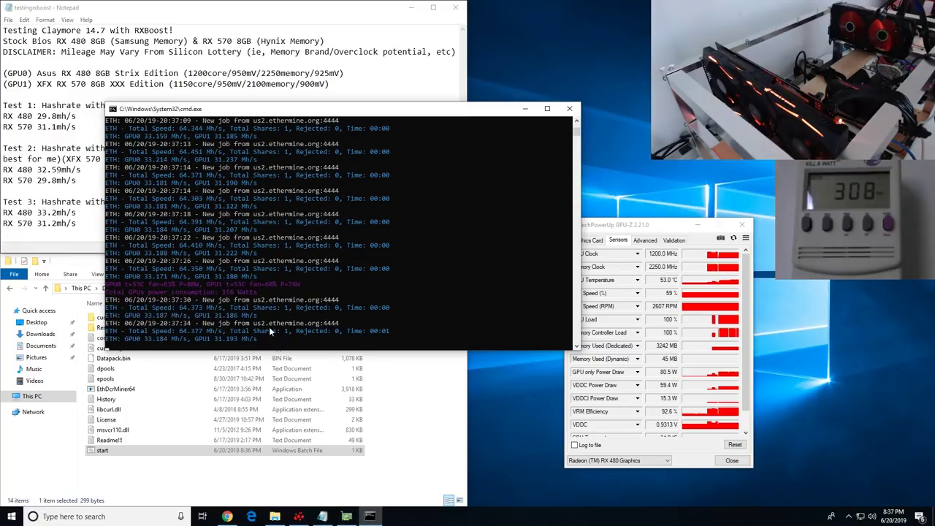
pyautogui.moveTo(258, 109); pyautogui.dragTo(238, 223)
pyautogui.hotkey('alt', 'Tab')
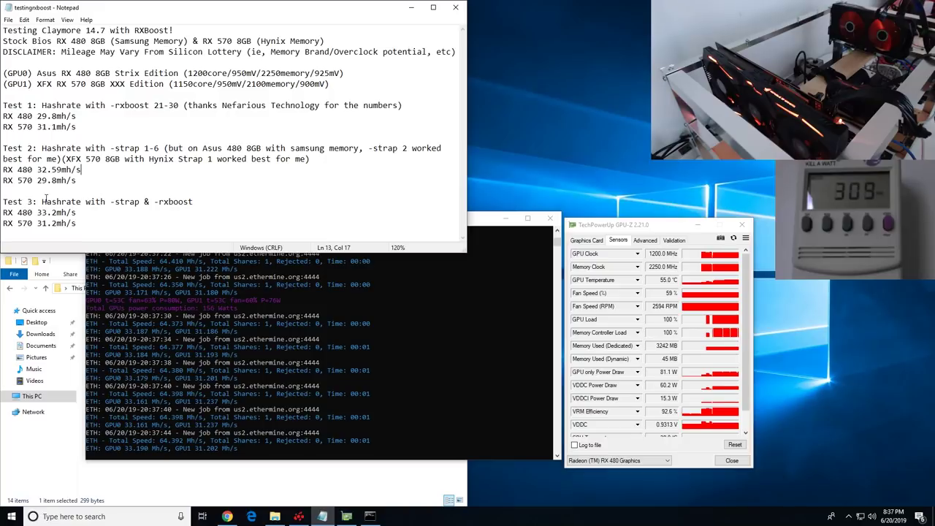
pyautogui.moveTo(111, 202); pyautogui.dragTo(194, 202)
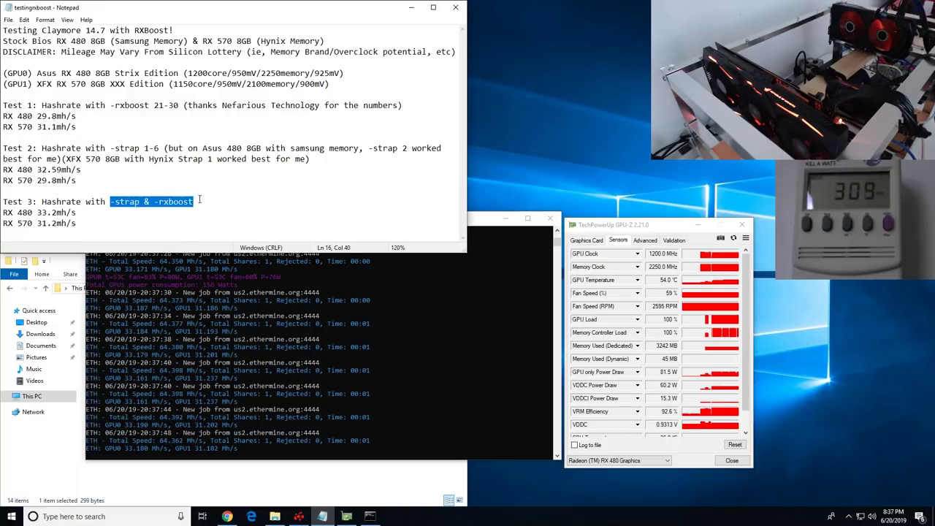
pyautogui.moveTo(23, 211); pyautogui.dragTo(41, 211)
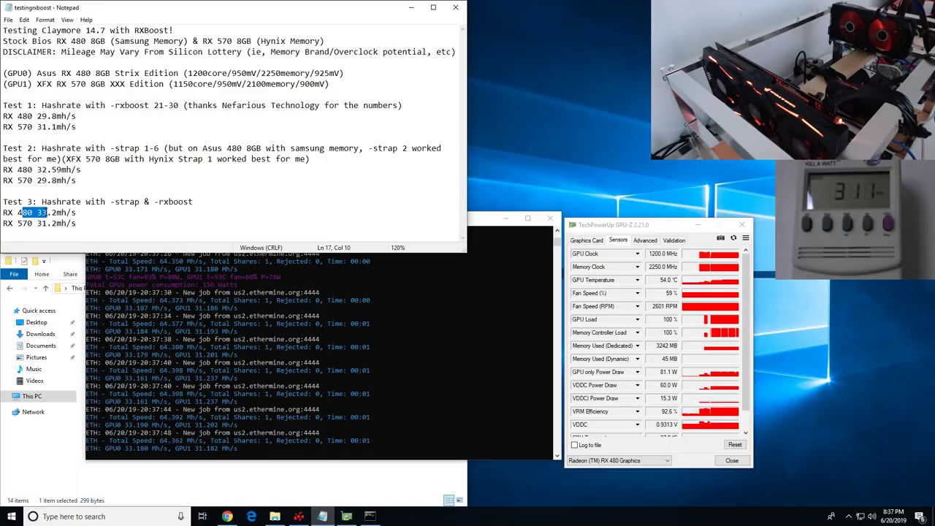
pyautogui.click(36, 212)
pyautogui.moveTo(36, 212); pyautogui.dragTo(78, 220)
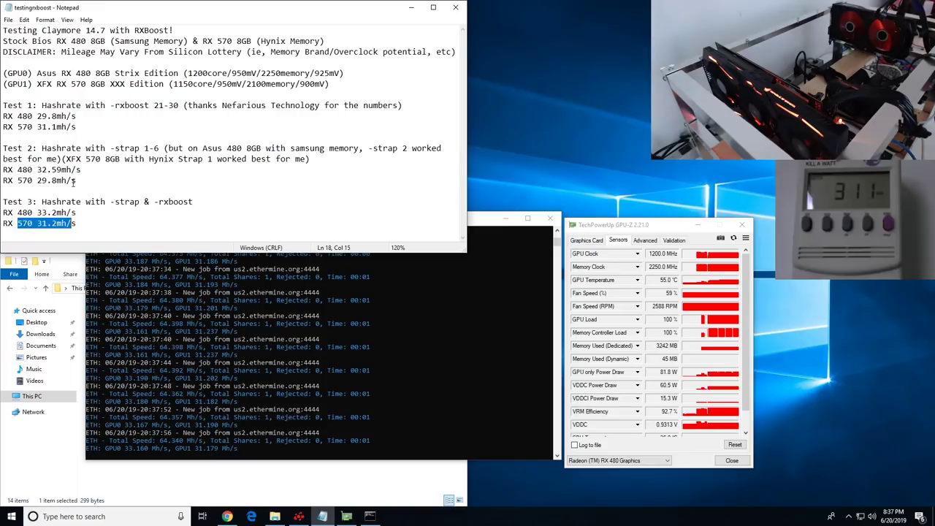
pyautogui.moveTo(52, 224); pyautogui.dragTo(57, 223)
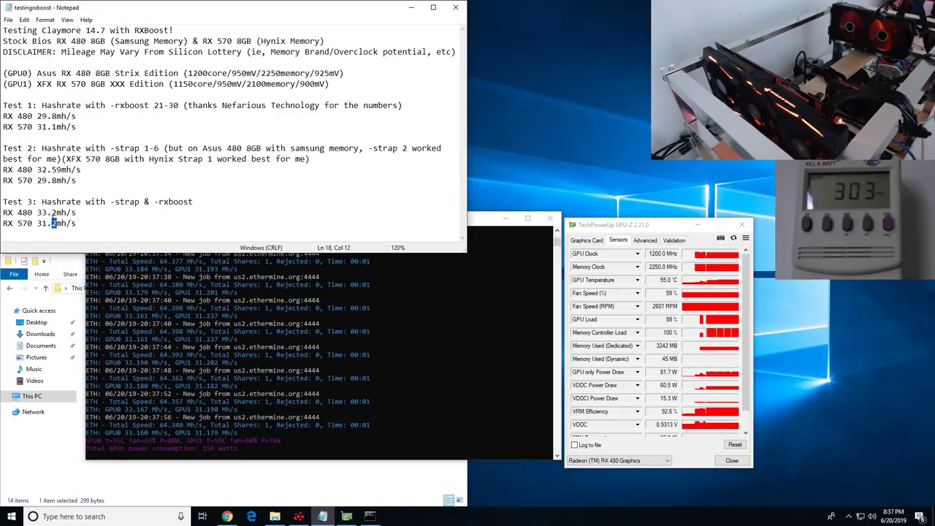
pyautogui.moveTo(111, 106); pyautogui.dragTo(179, 107)
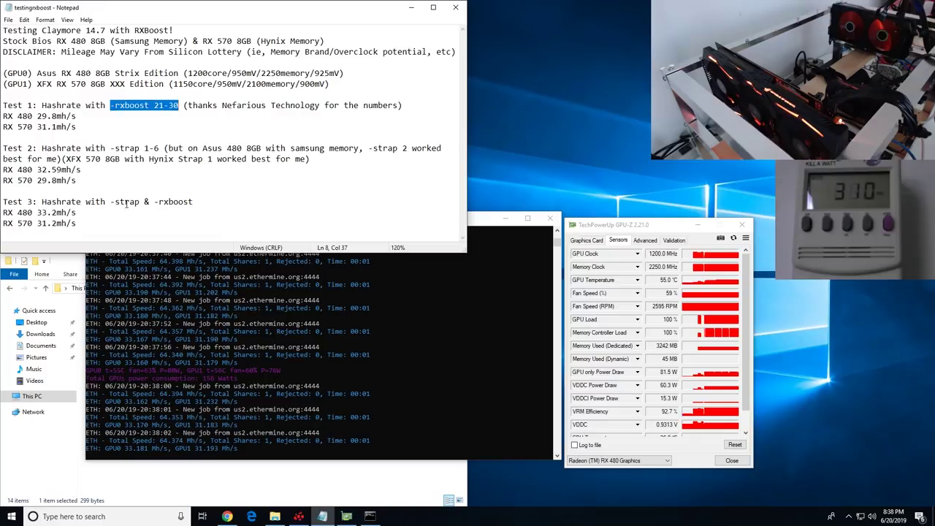
pyautogui.moveTo(76, 224); pyautogui.dragTo(32, 222)
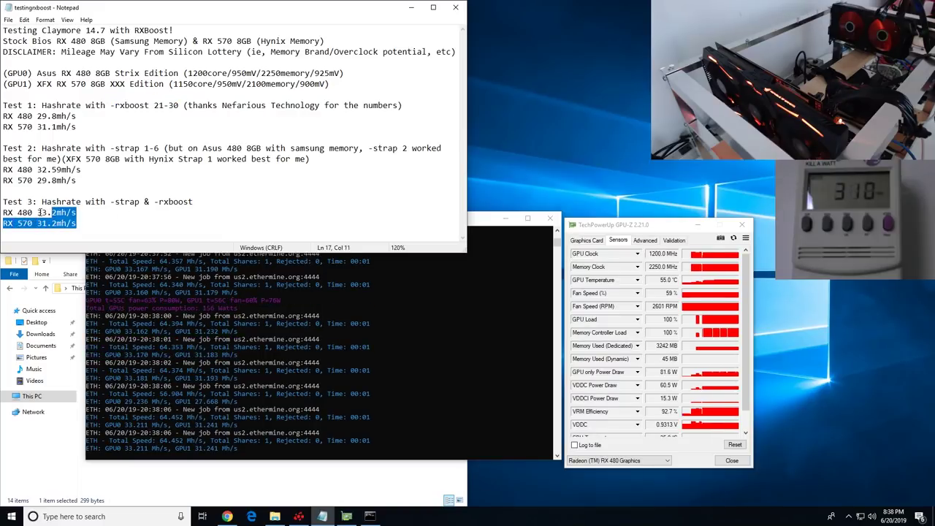
pyautogui.click(41, 212)
pyautogui.keyDown('shift'); pyautogui.click(76, 212); pyautogui.keyUp('shift')
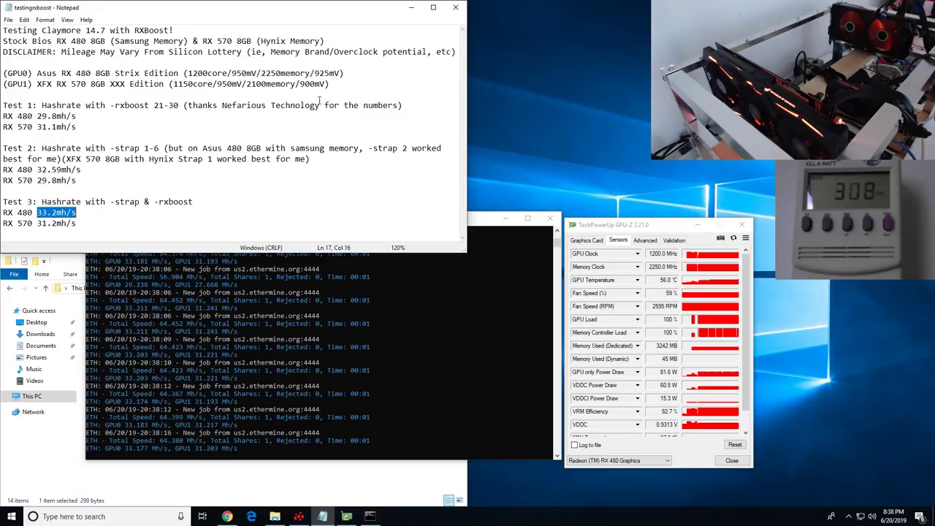
pyautogui.moveTo(328, 85); pyautogui.dragTo(300, 87)
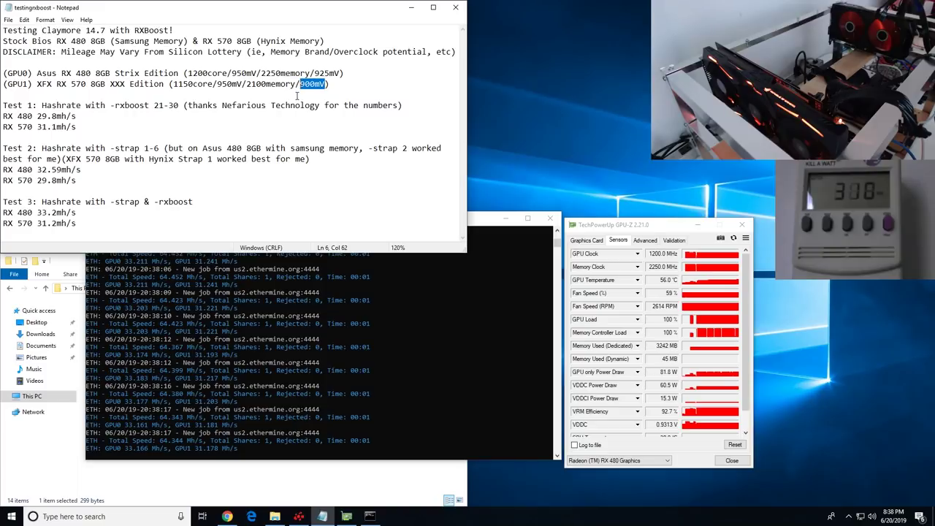
pyautogui.click(301, 84)
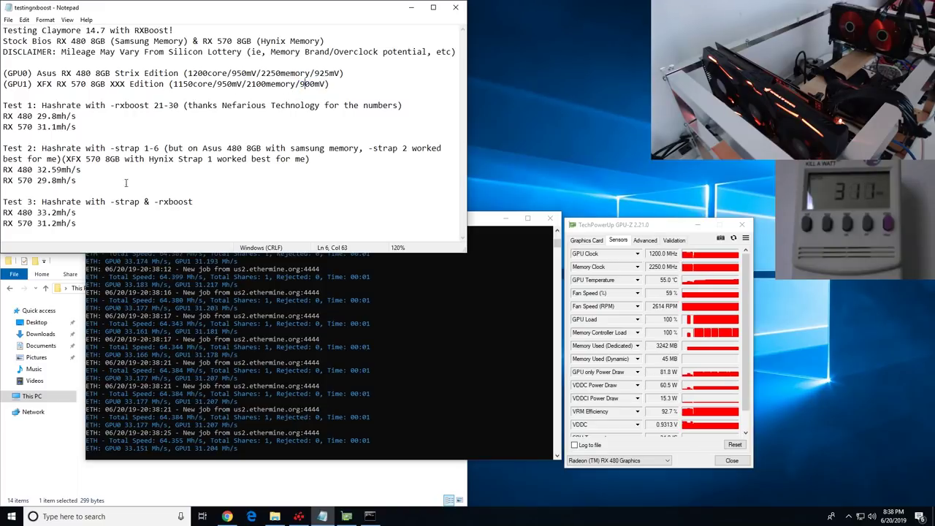
pyautogui.moveTo(79, 224); pyautogui.dragTo(38, 223)
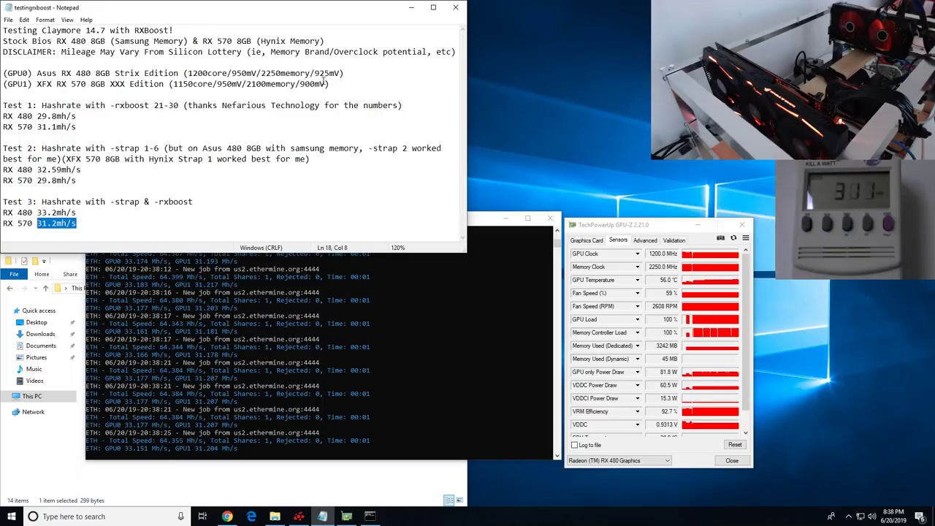
pyautogui.moveTo(299, 84); pyautogui.dragTo(330, 84)
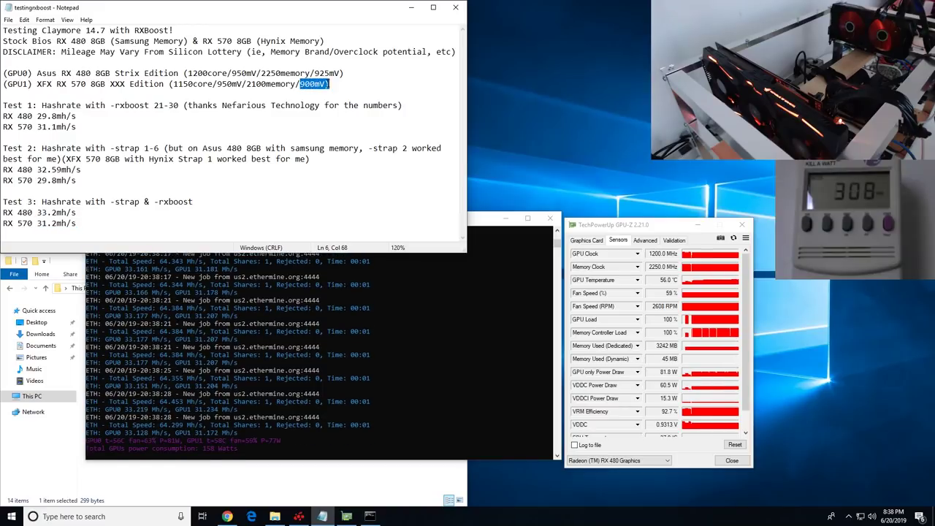
pyautogui.click(82, 221)
pyautogui.moveTo(82, 221); pyautogui.dragTo(37, 212)
pyautogui.click(76, 212)
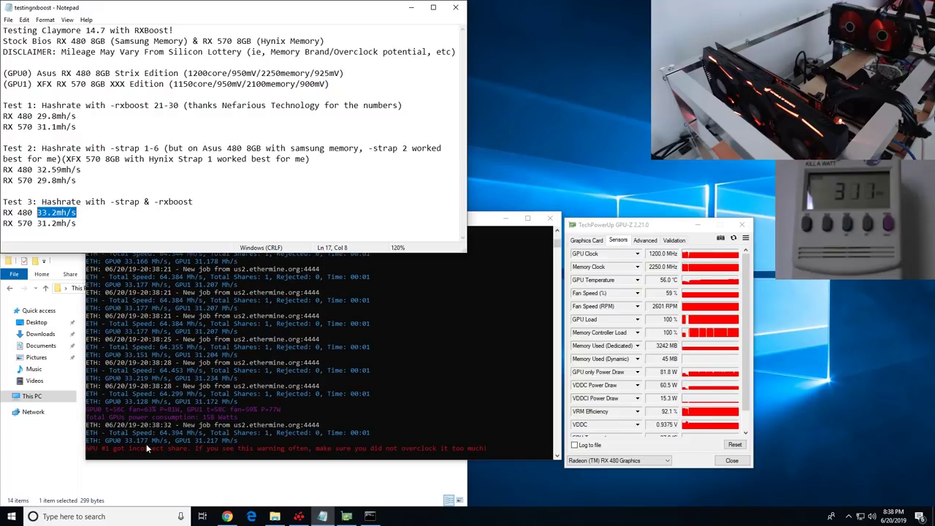
pyautogui.click(121, 413)
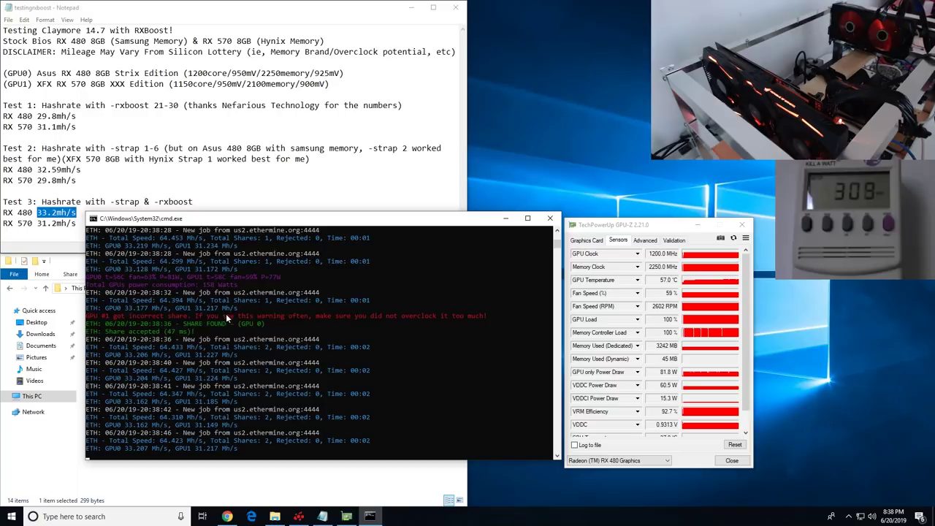
pyautogui.click(173, 159)
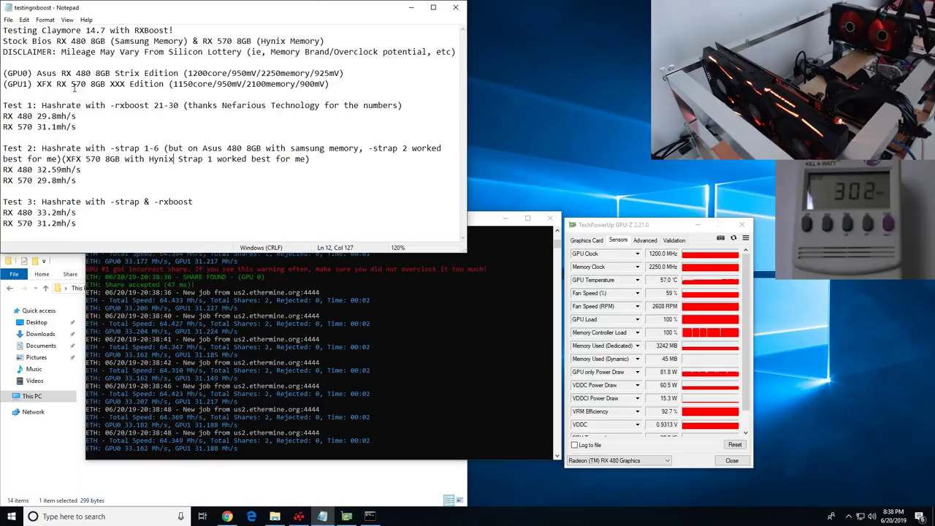
pyautogui.moveTo(76, 84); pyautogui.dragTo(322, 85)
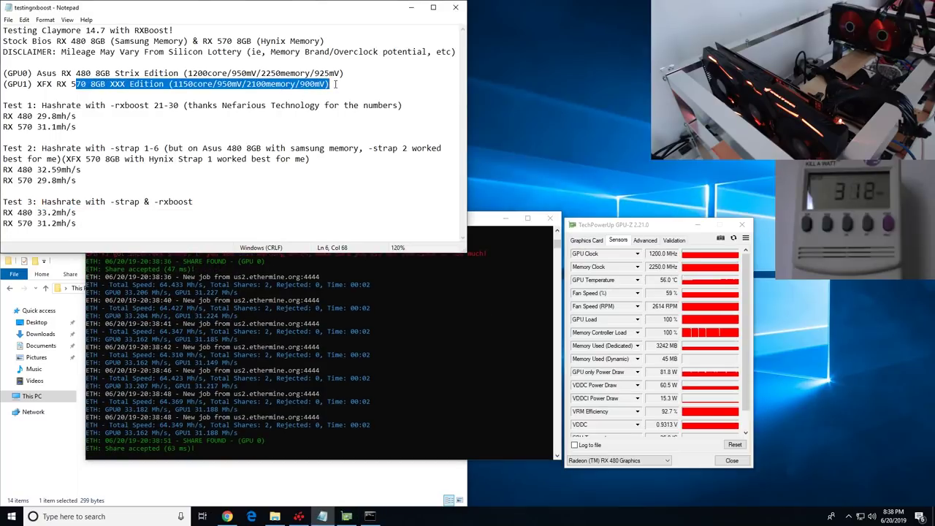
pyautogui.click(335, 85)
pyautogui.moveTo(335, 85); pyautogui.dragTo(267, 84)
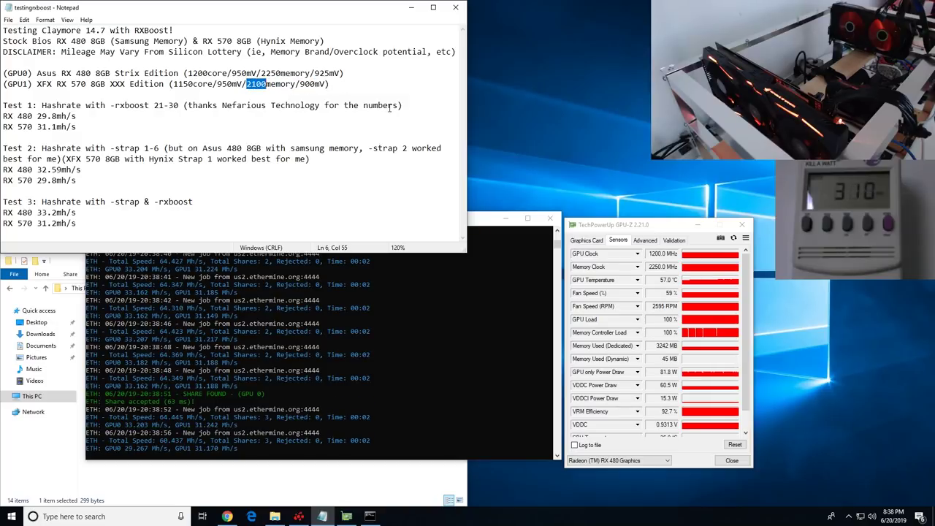
pyautogui.click(196, 458)
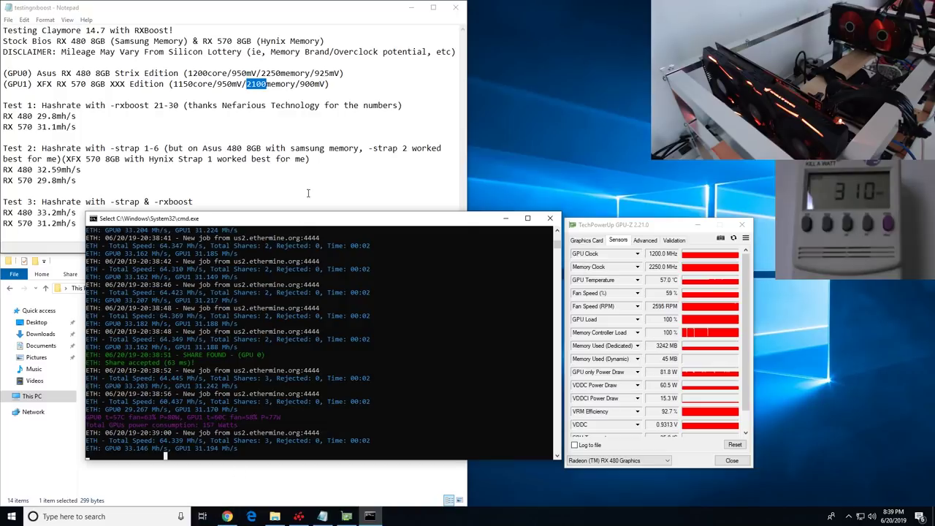
pyautogui.click(308, 191)
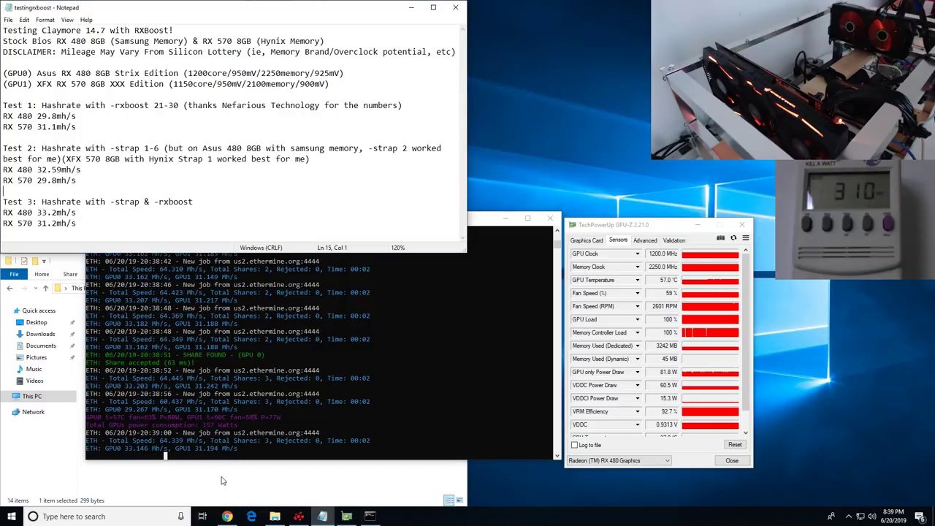
pyautogui.click(215, 388)
pyautogui.click(205, 119)
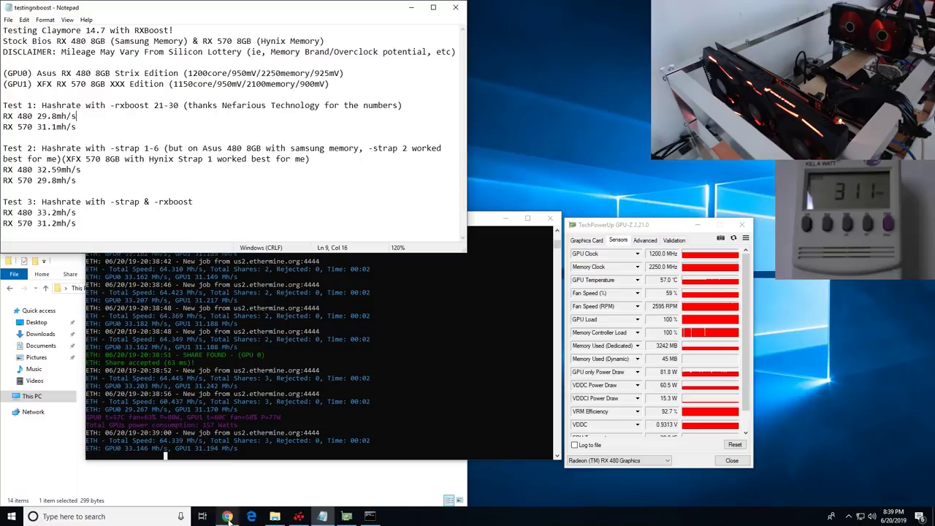
# Switch to Chrome and return to the top of the Claymore v14.7 bitcointalk opening post.
pyautogui.click(229, 517)
pyautogui.scroll(-5, 306, 331)
pyautogui.scroll(2, 307, 333)
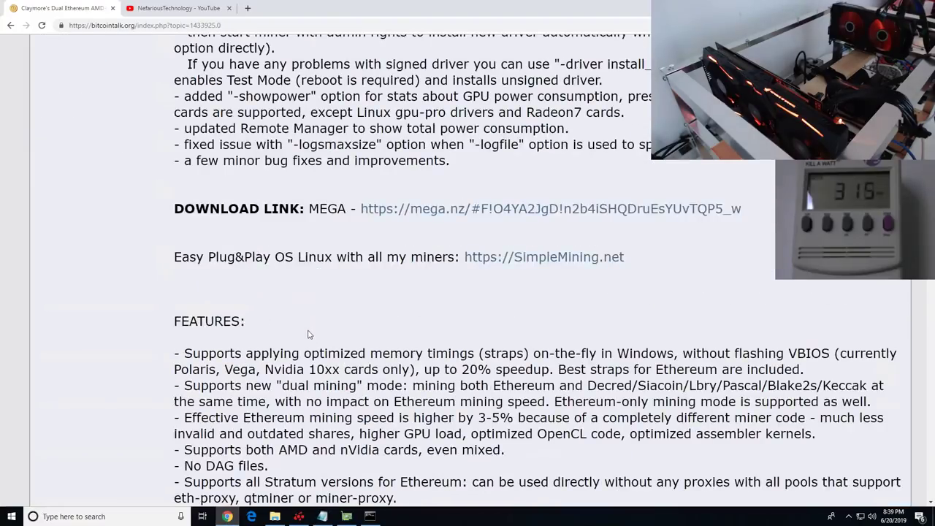
pyautogui.scroll(-3, 307, 334)
pyautogui.scroll(-2, 309, 326)
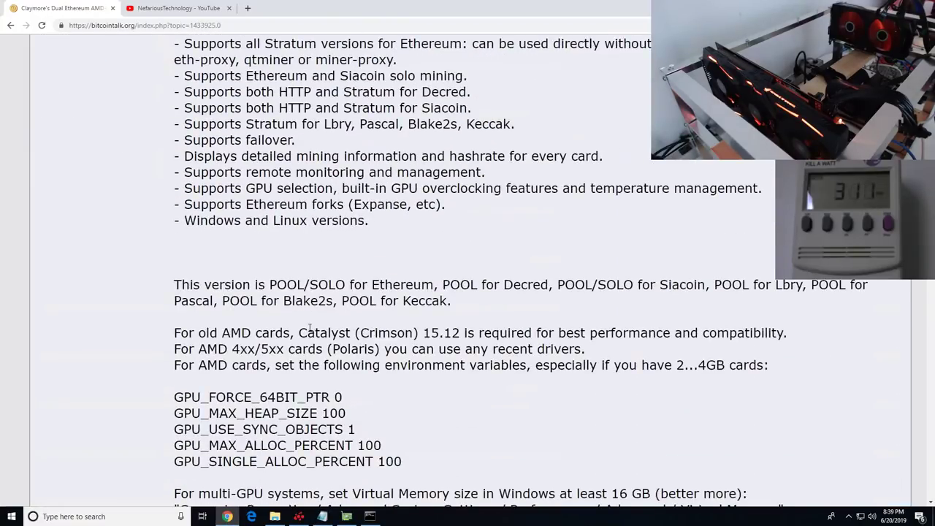
pyautogui.scroll(8, 310, 329)
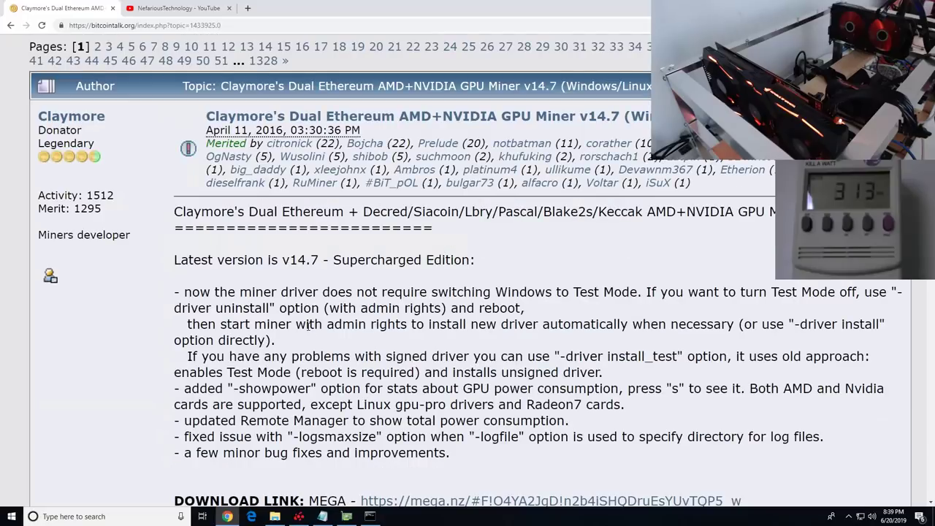